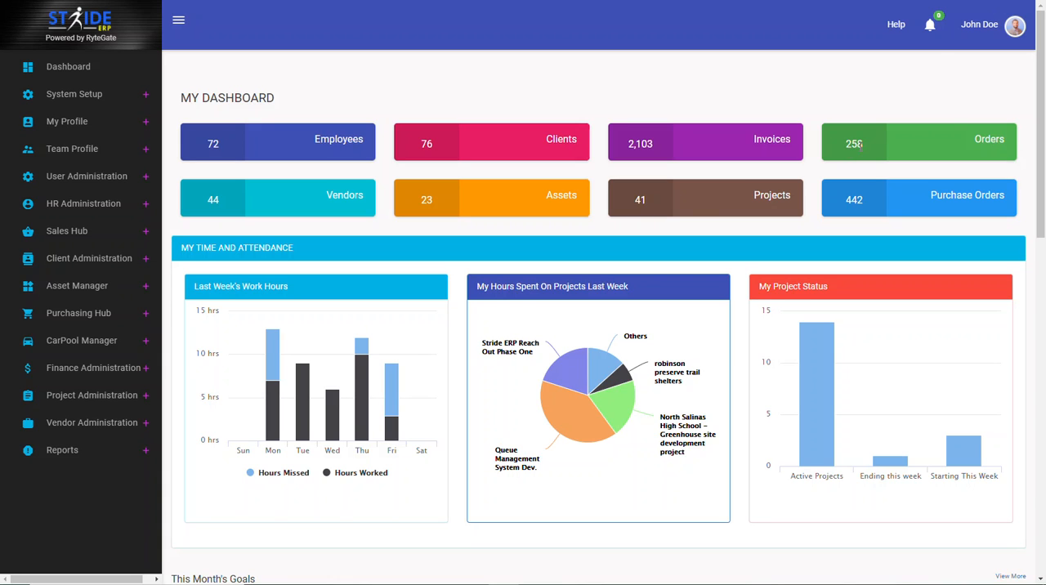
Step: Open the list of purchase orders in the Purchasing Hub
click(81, 318)
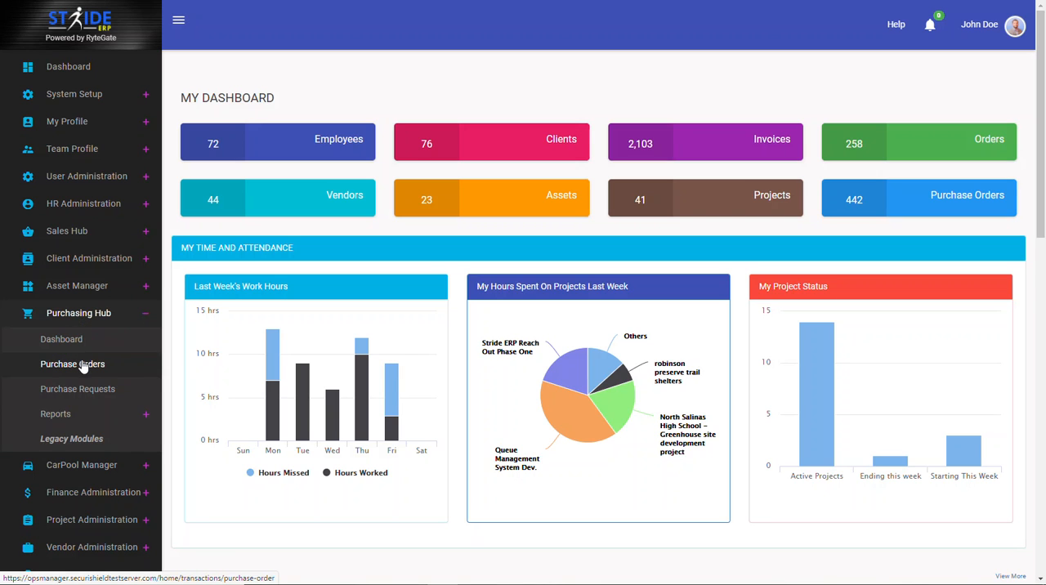
click(83, 365)
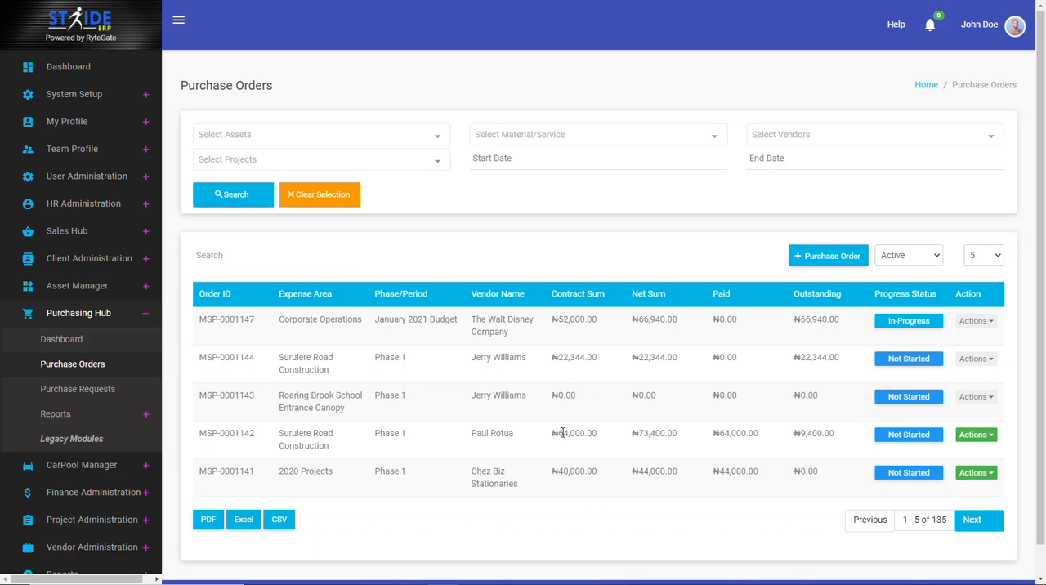
click(124, 320)
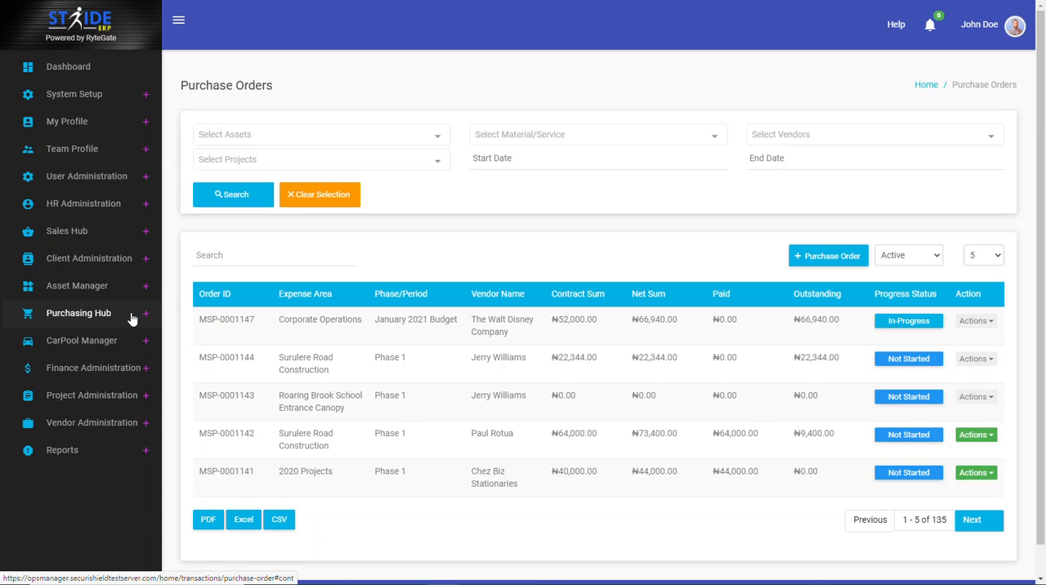
click(101, 313)
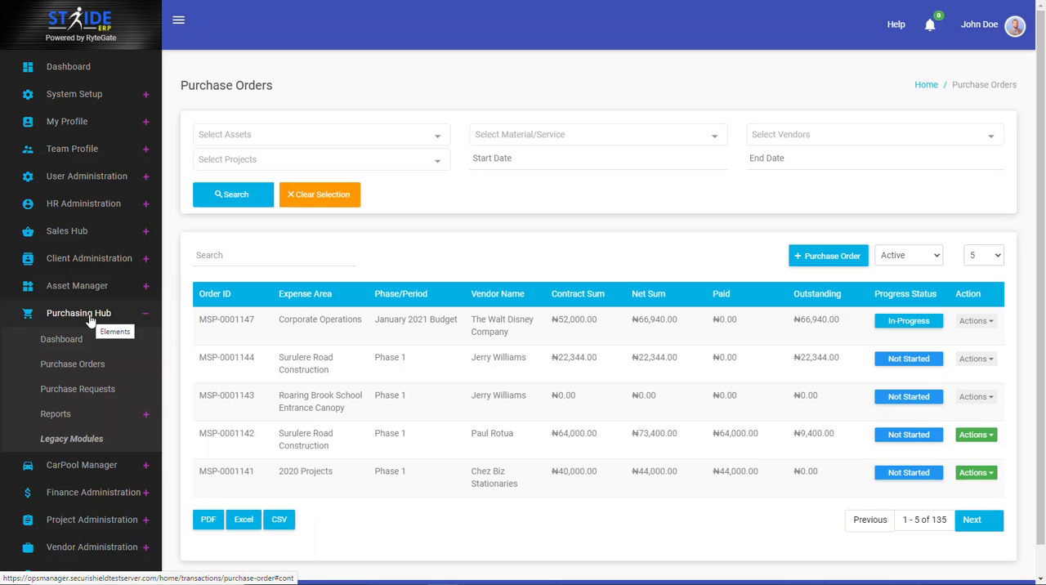
click(90, 315)
click(87, 371)
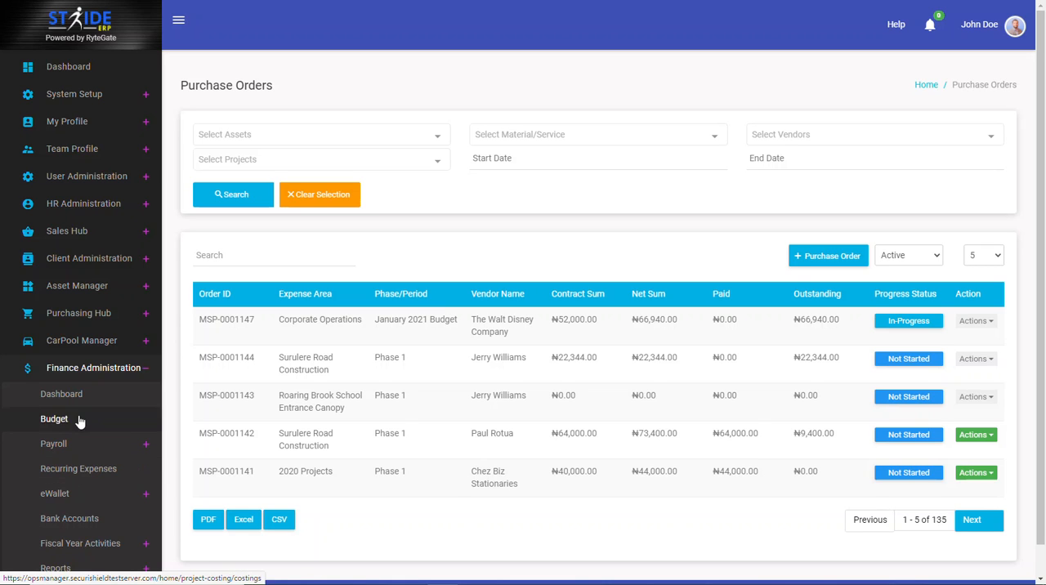
click(64, 371)
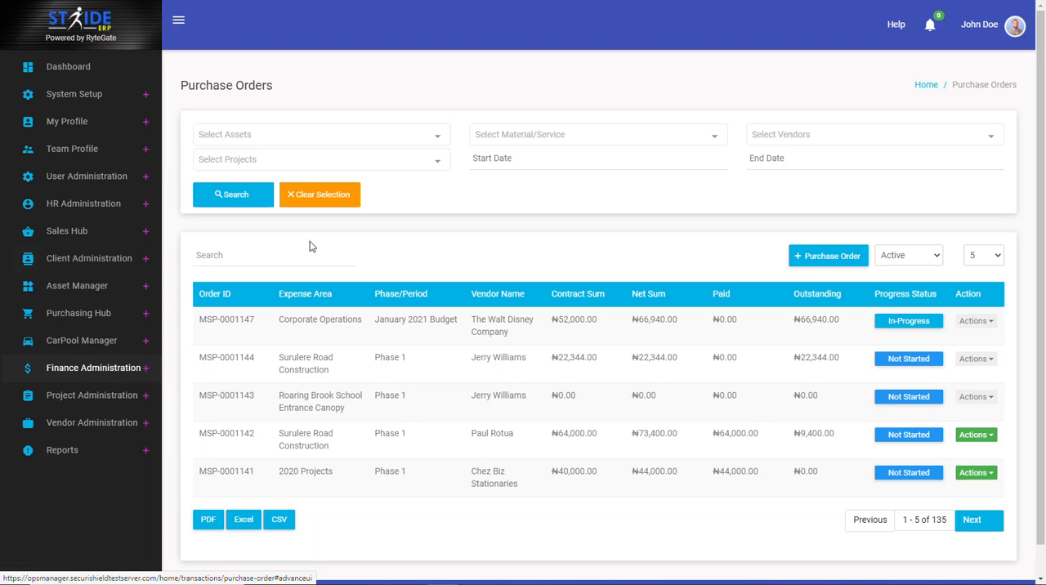
Step: Start a new purchase order and choose the requesting employee as its request owner
click(837, 261)
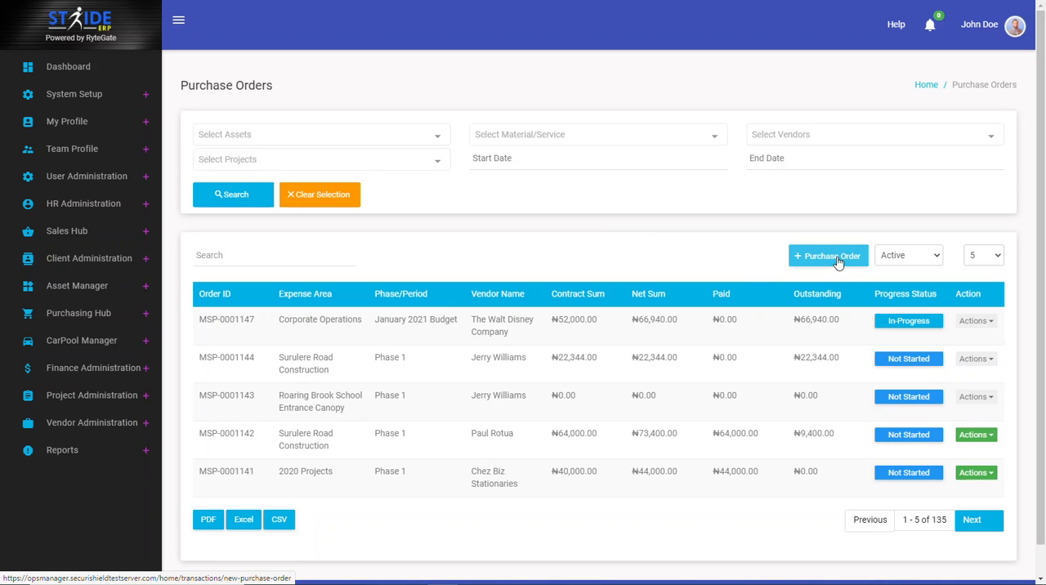
click(418, 239)
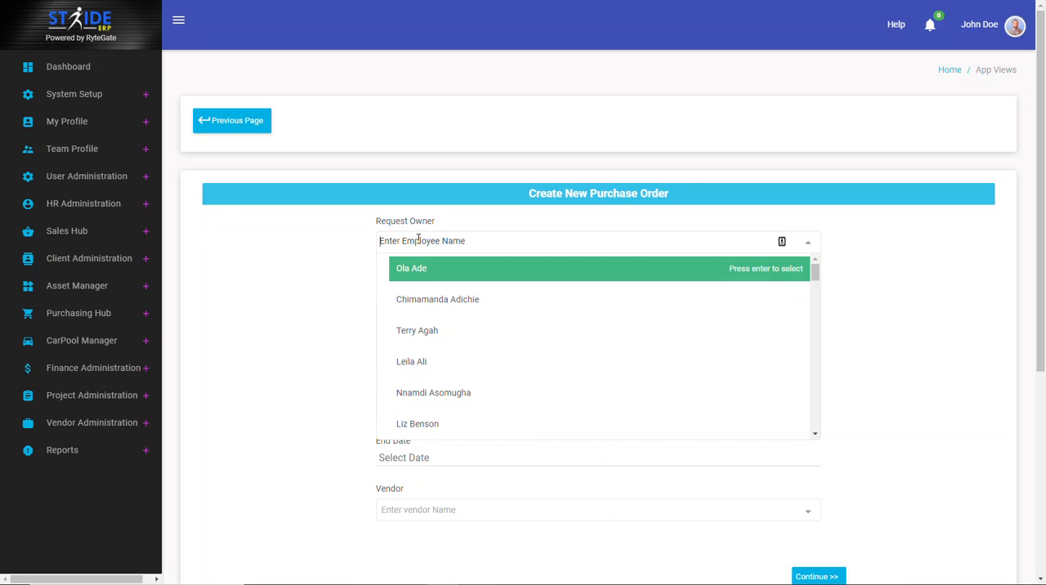
text(Leil)
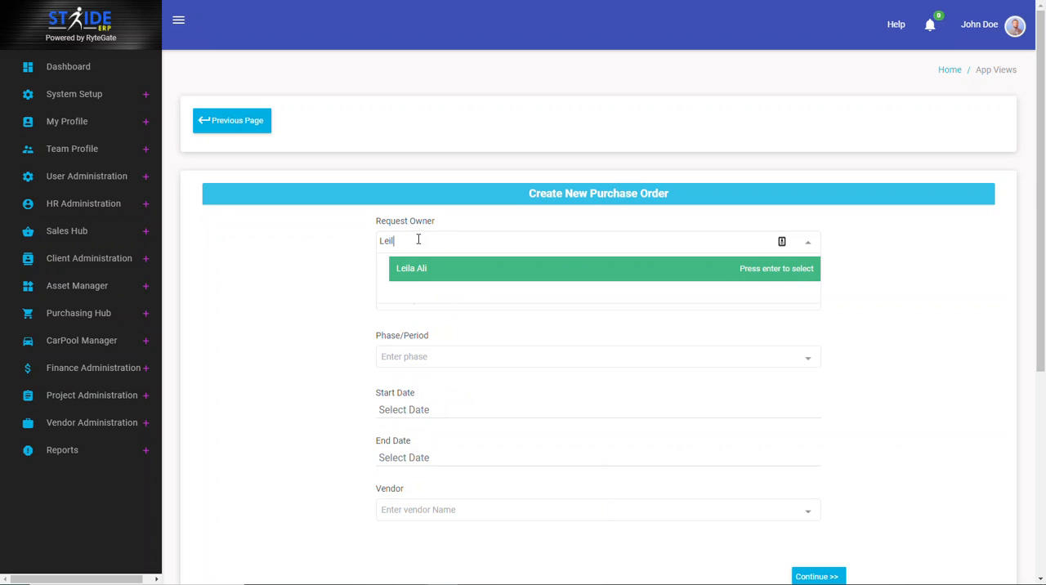
click(413, 268)
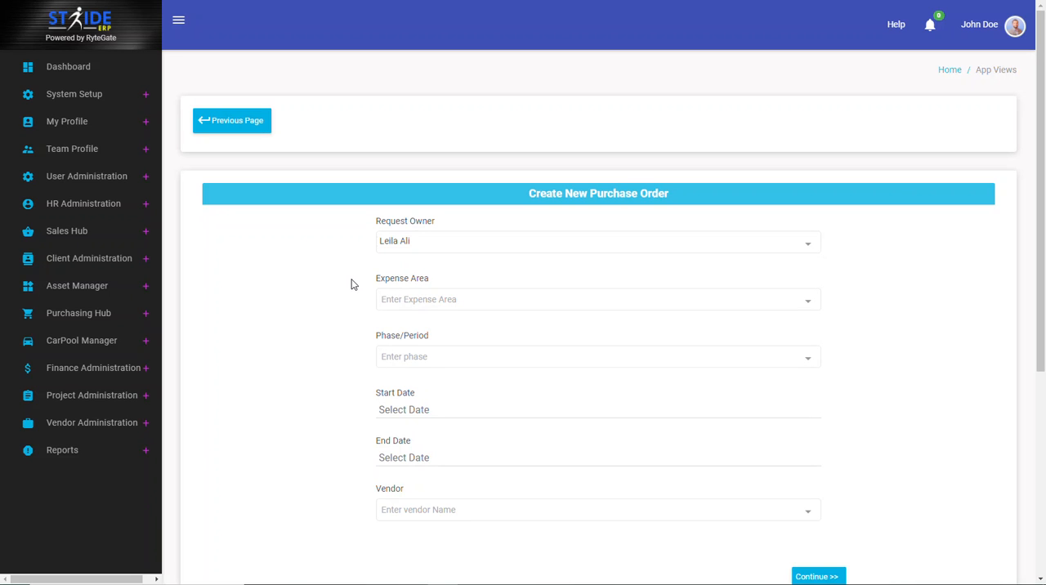
Step: Set the order's expense area to Corporate Operations and its phase/period to January 2021 Budget
click(413, 301)
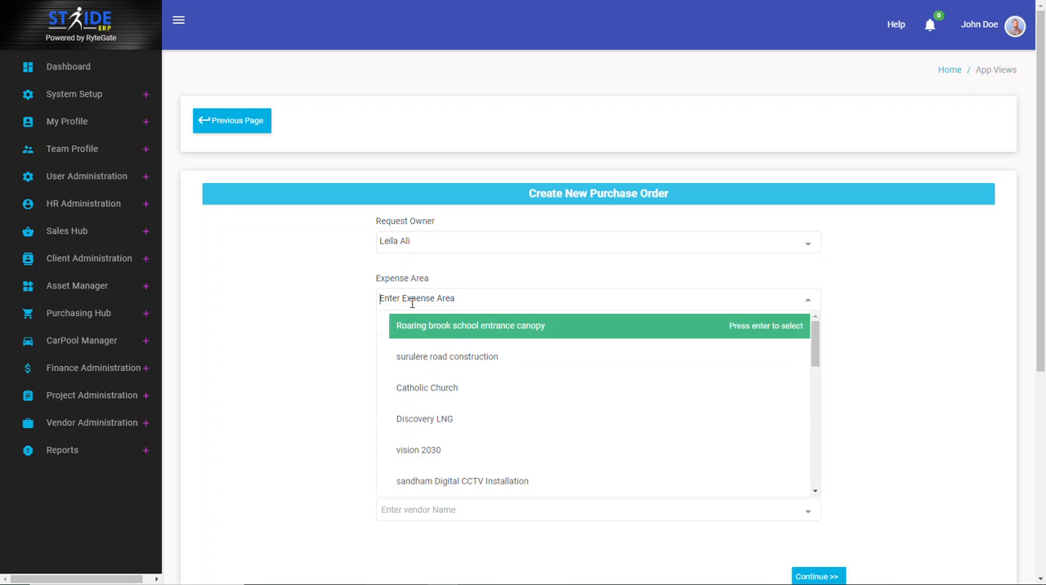
text(Corpo)
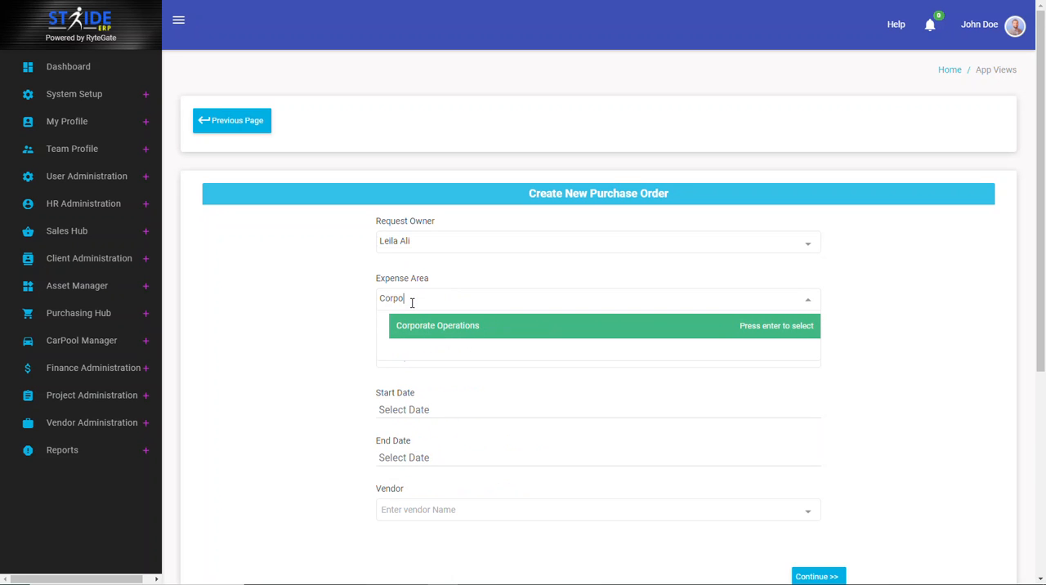
click(415, 328)
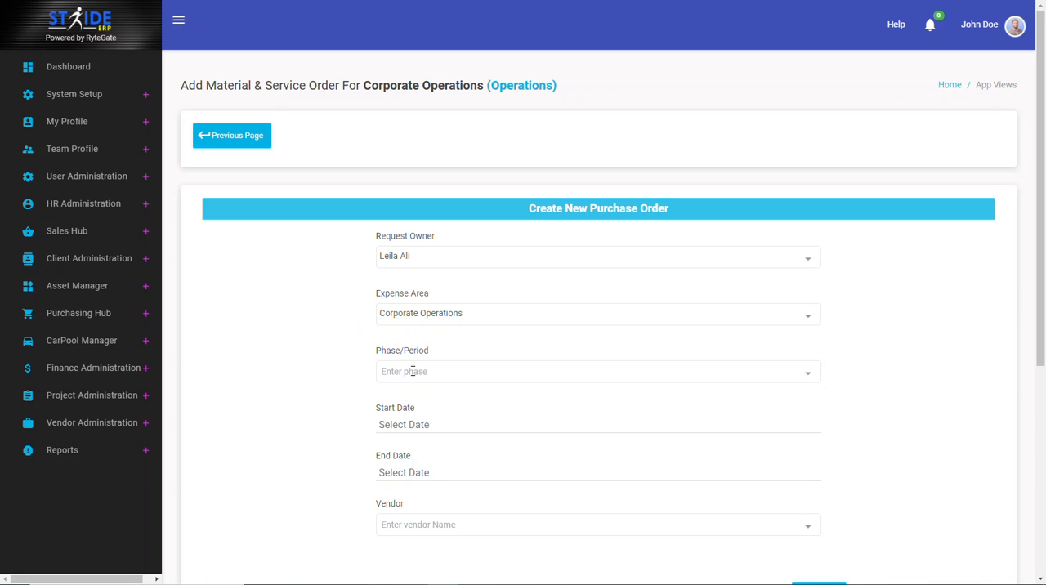
click(413, 371)
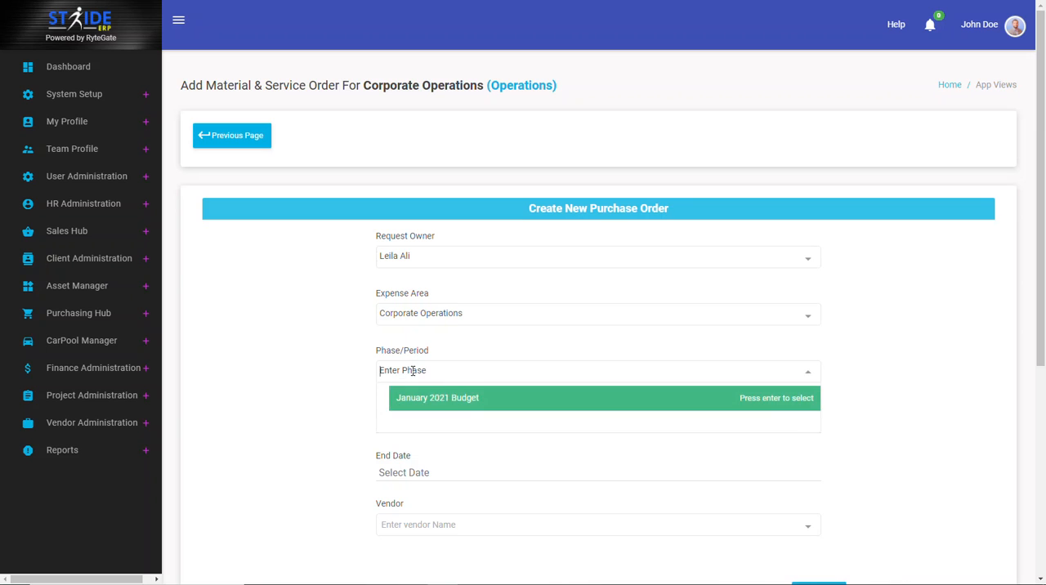
click(441, 397)
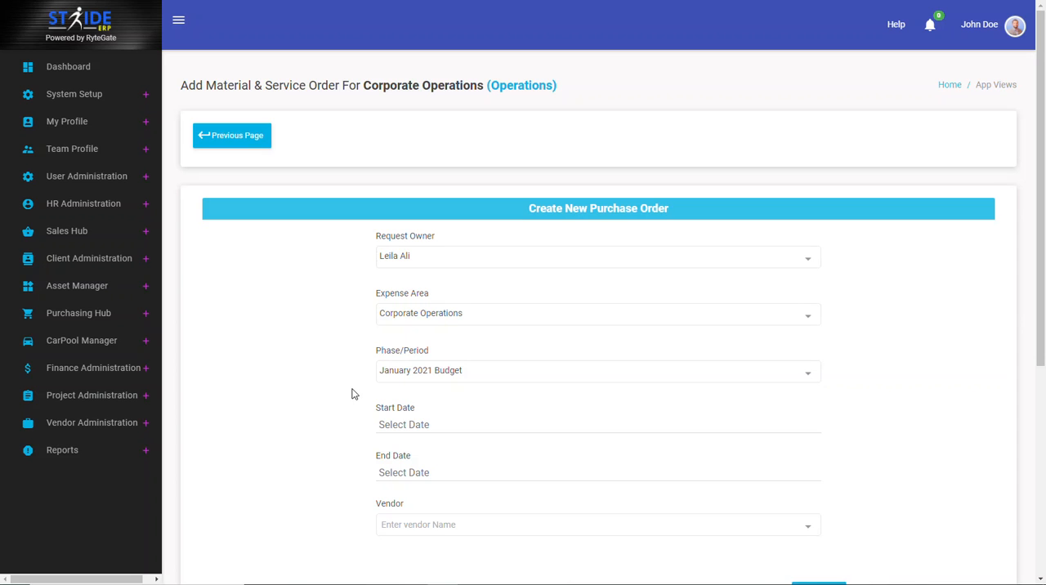
Step: Set the order's start date to Jan 24, 2021 and its end date to Jan 30, 2021
click(406, 426)
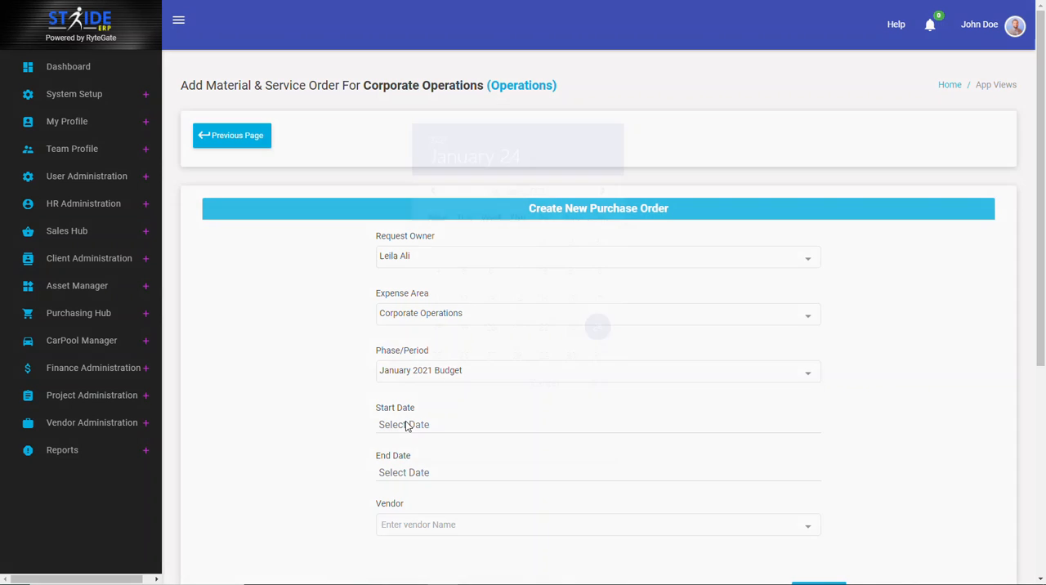
click(595, 382)
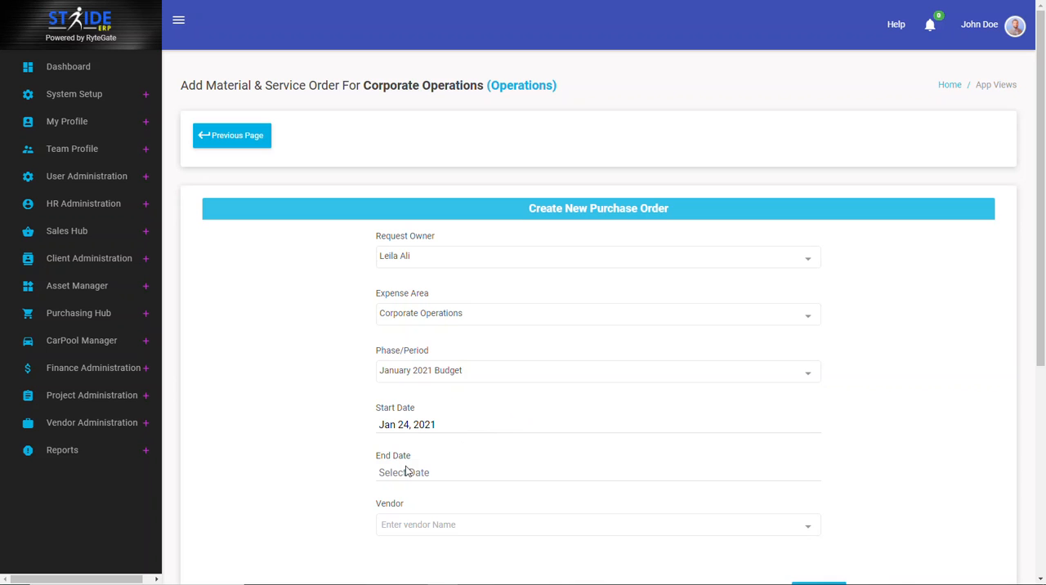
click(406, 472)
click(569, 359)
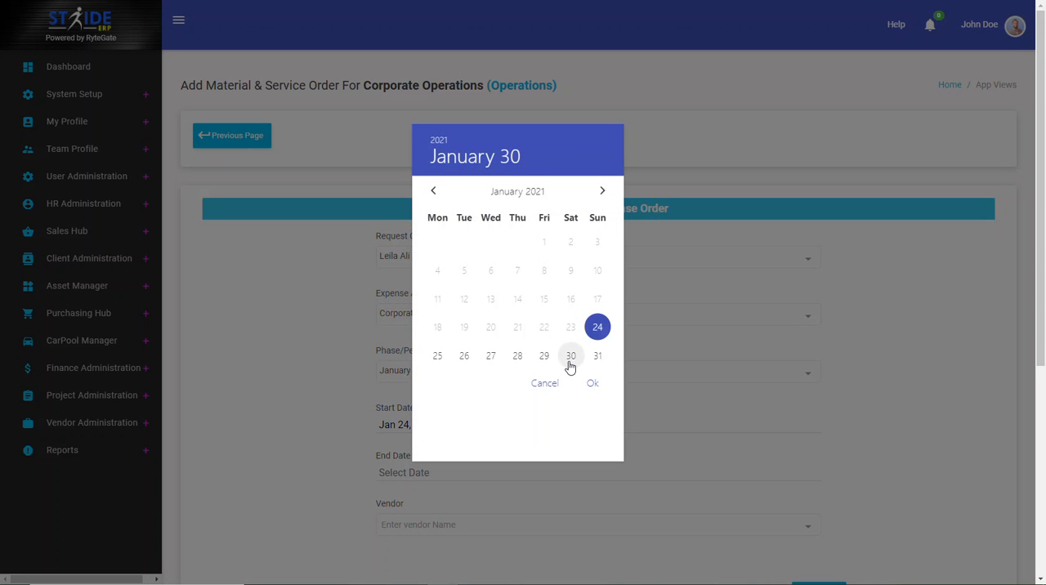
click(593, 386)
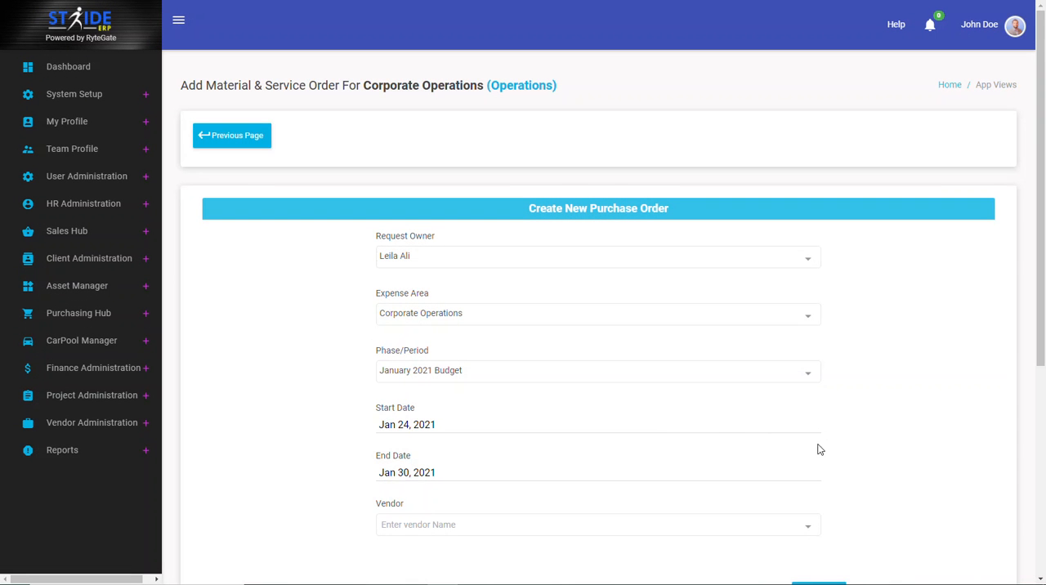
Step: Search for a vendor with General, replace that entry with Walt, and select The Walt Disney Company as the order's vendor
scroll(663, 485, down, 1)
click(403, 439)
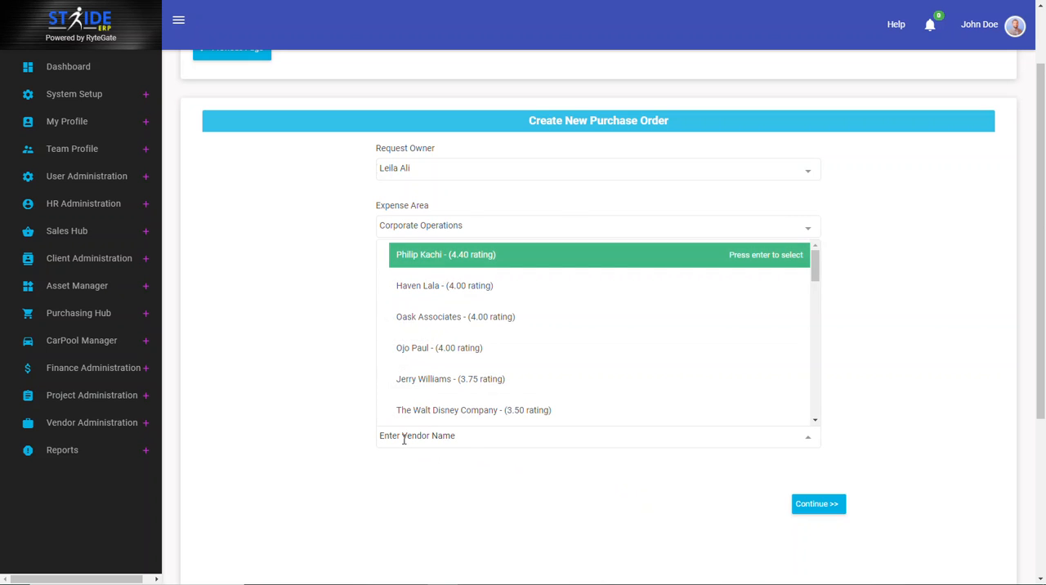
text(General)
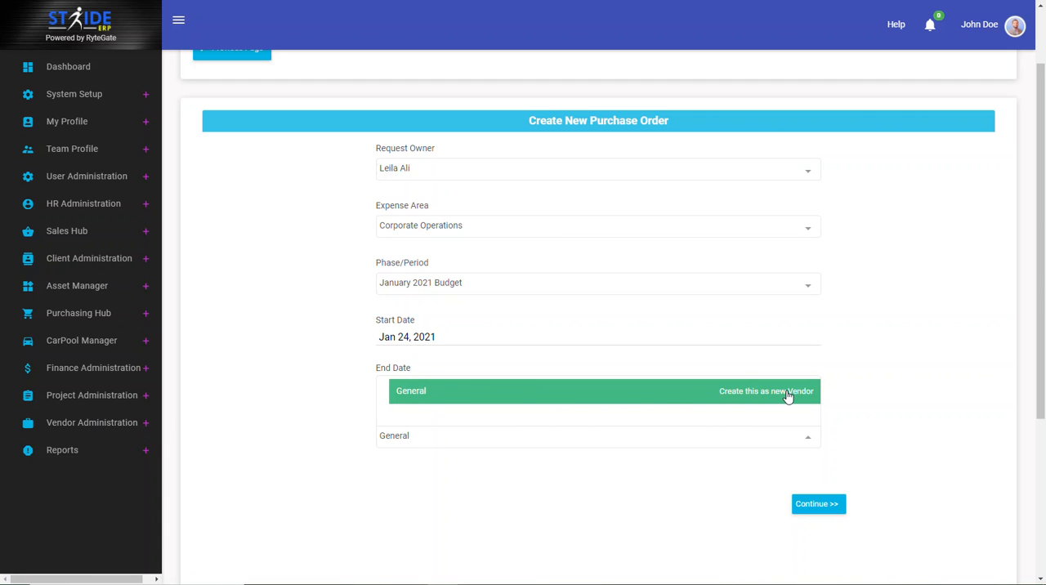
drag(420, 435, 345, 439)
text(Walt)
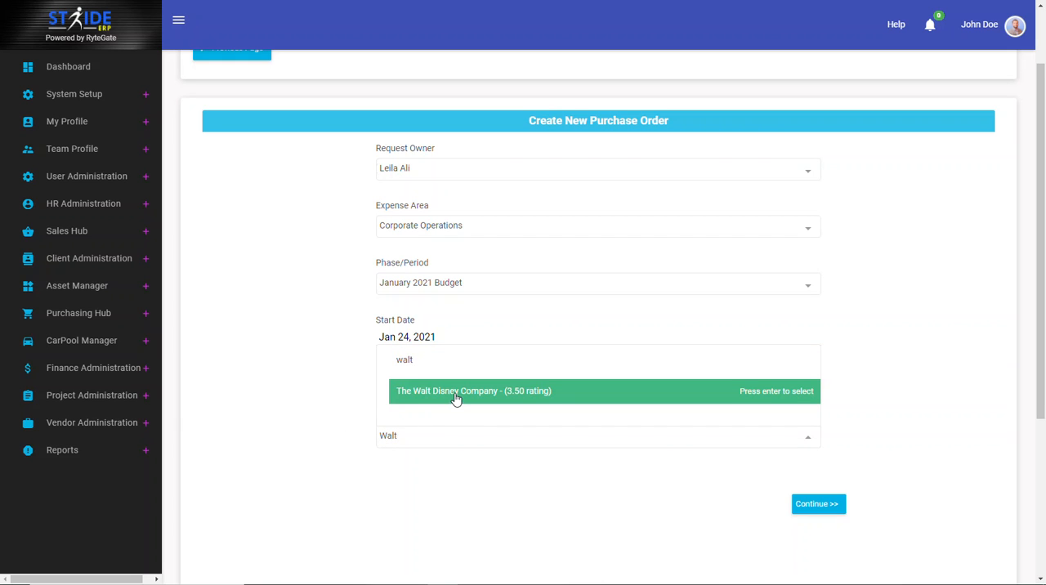
click(532, 399)
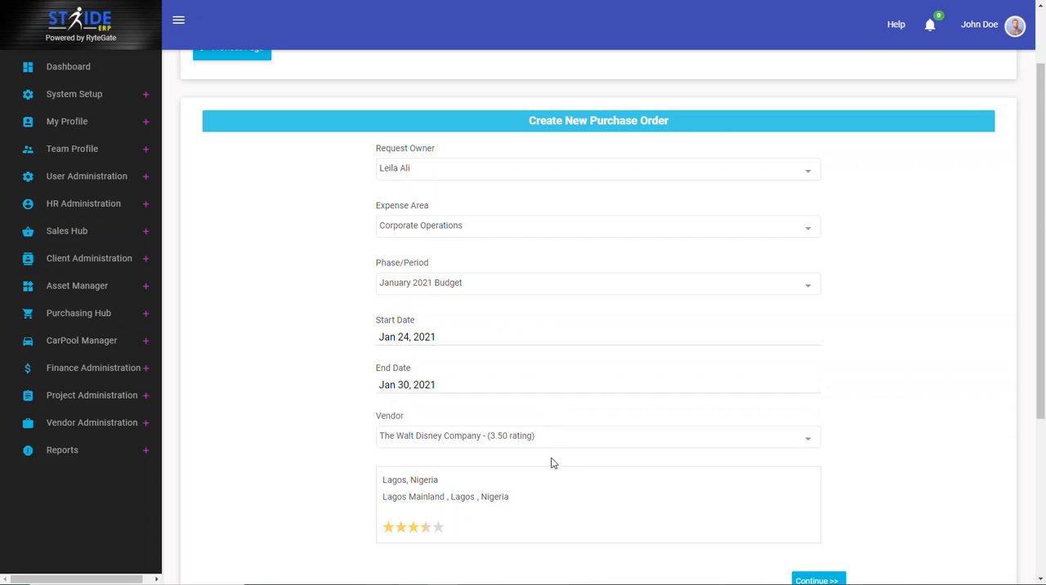
Step: Check the selected vendor's address and rating, and continue with the form to create the purchase order
scroll(548, 467, down, 2)
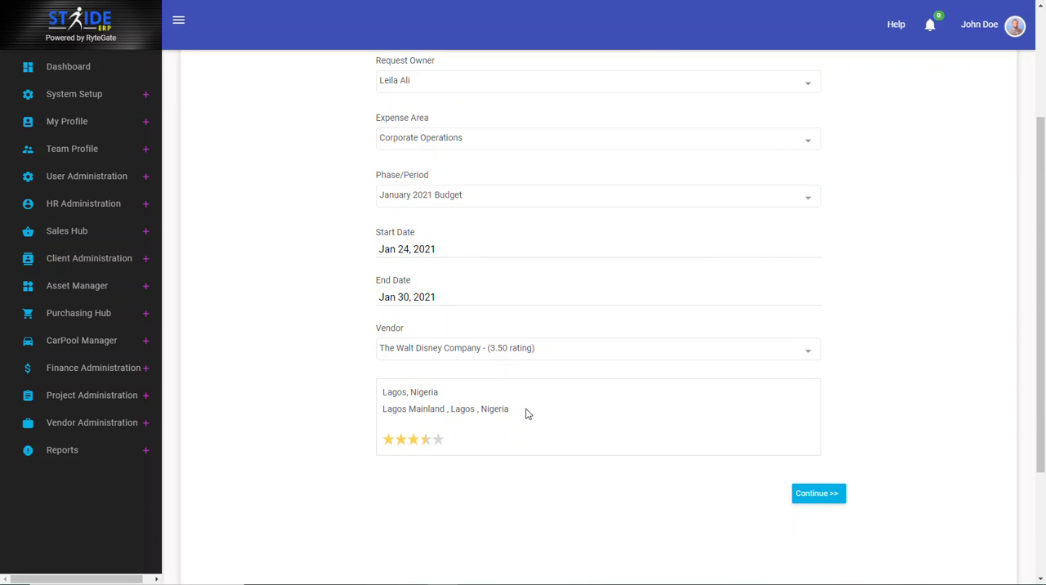
drag(512, 411, 373, 397)
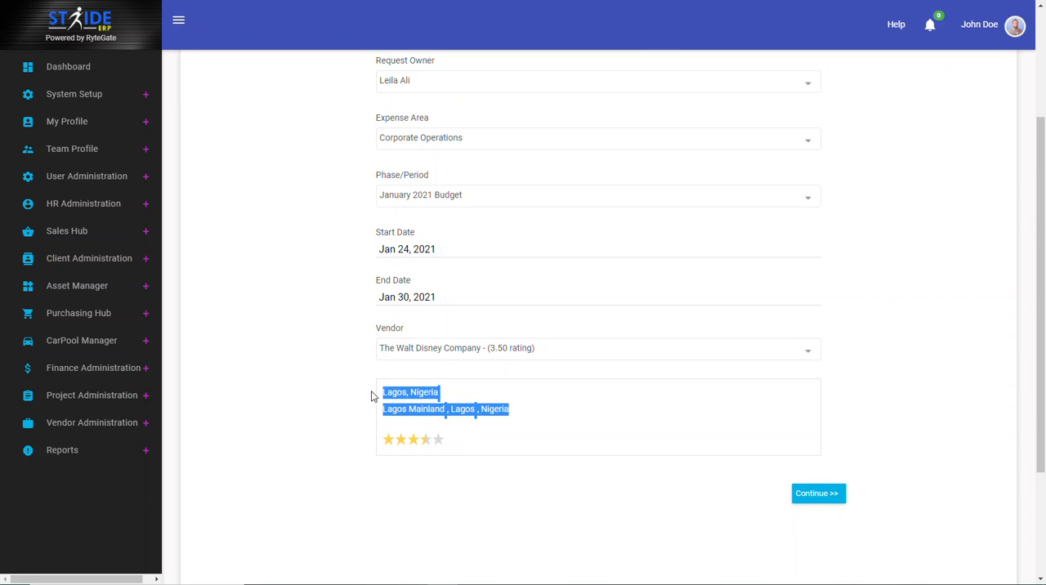
click(482, 430)
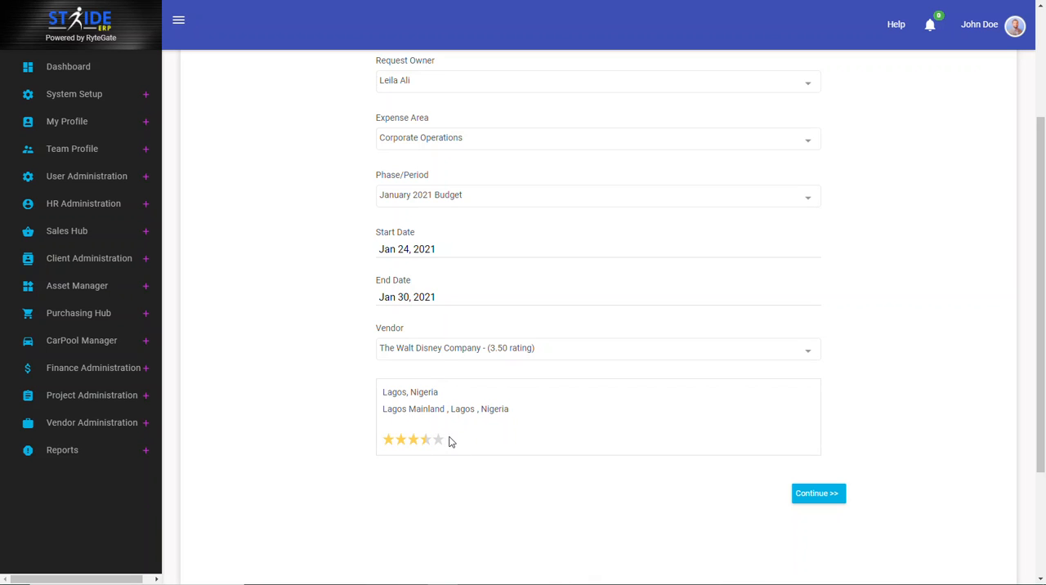
click(806, 488)
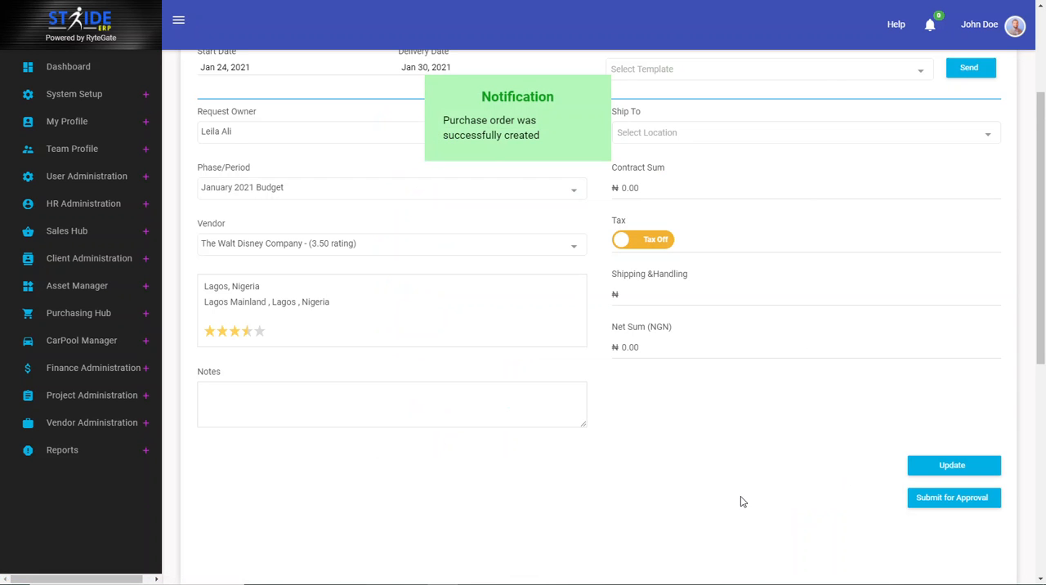
scroll(740, 500, up, 3)
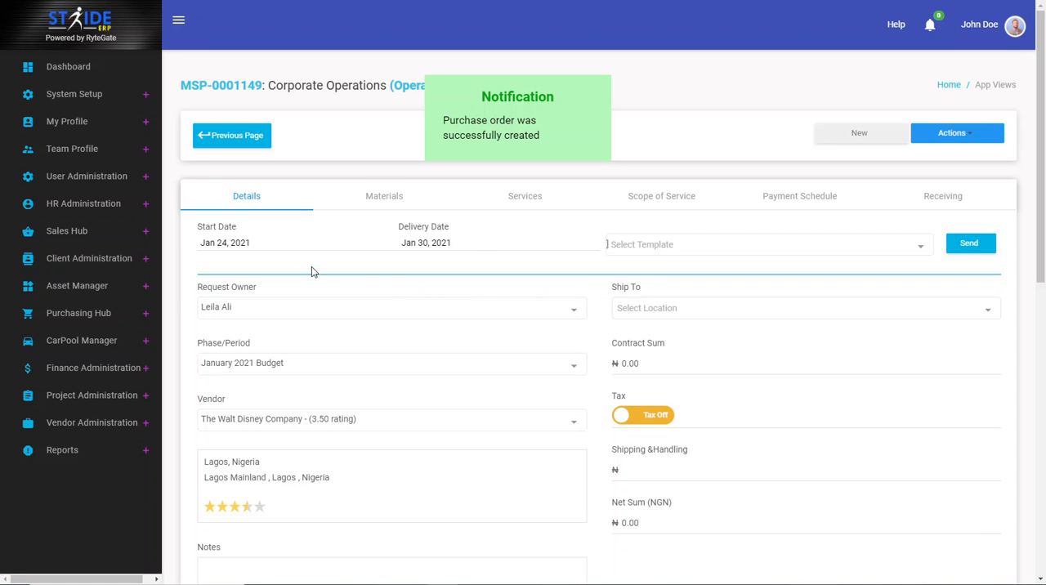
scroll(278, 353, down, 1)
scroll(278, 353, down, 1)
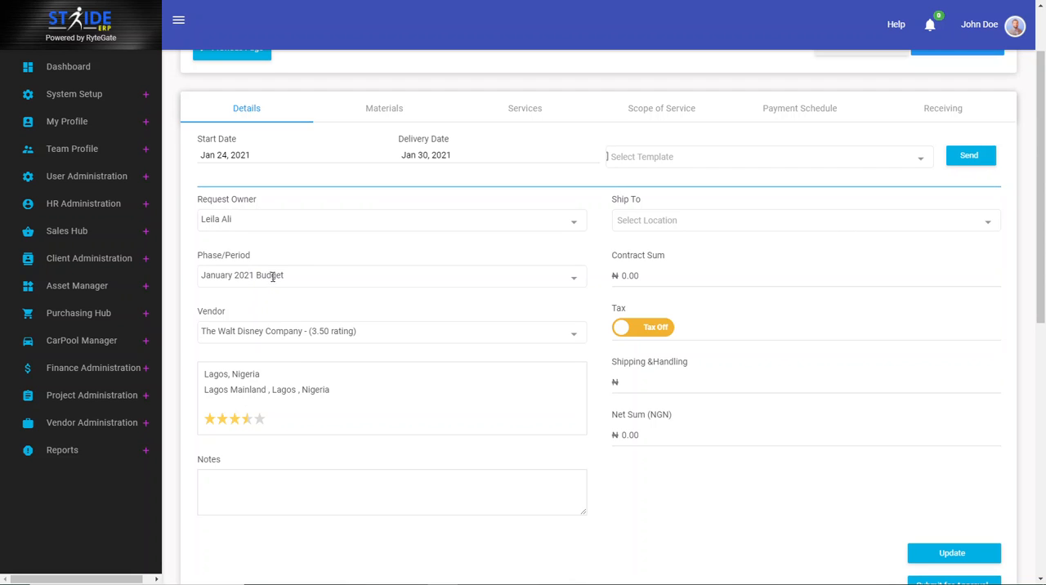
click(259, 496)
Step: Choose Windshield Wiper as the material in the first line of the purchase order's materials
click(390, 124)
click(240, 188)
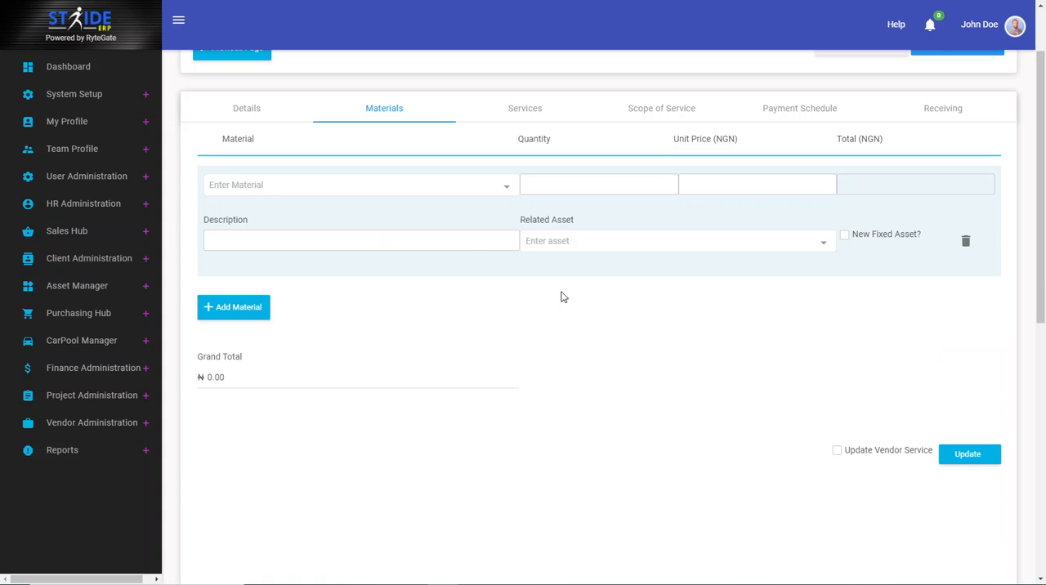
click(264, 183)
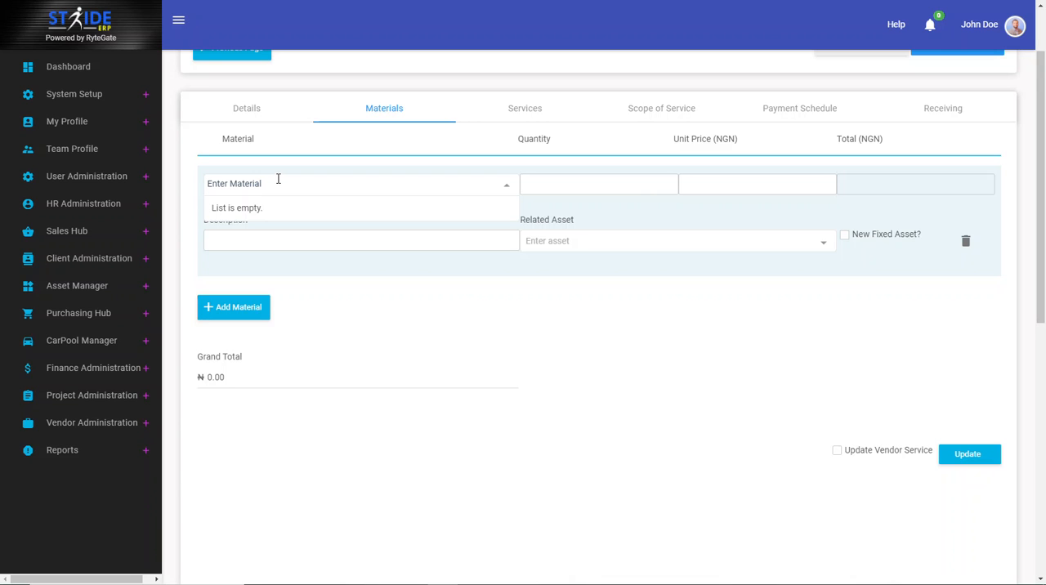
text(Wind)
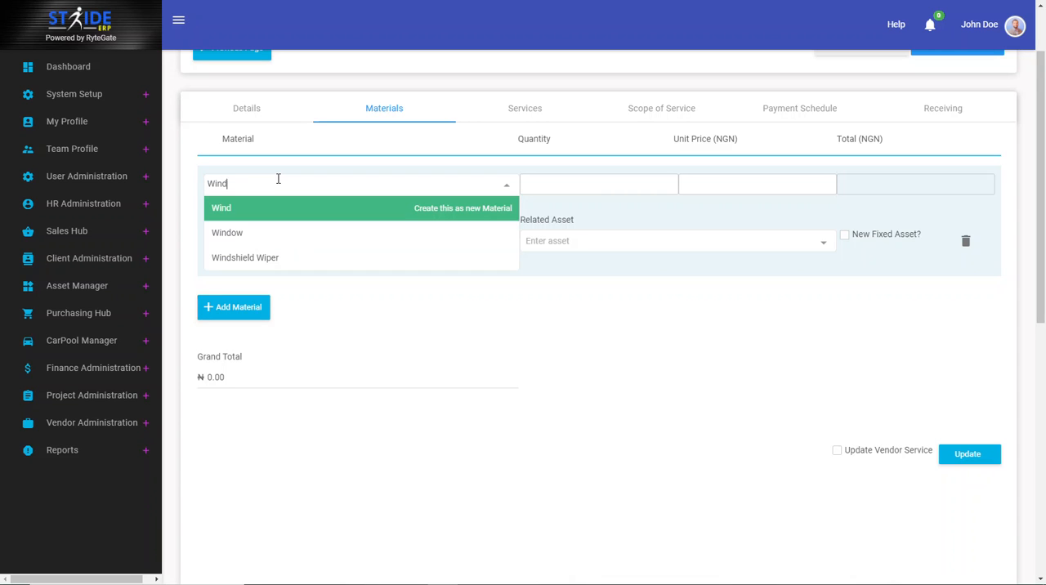
click(272, 258)
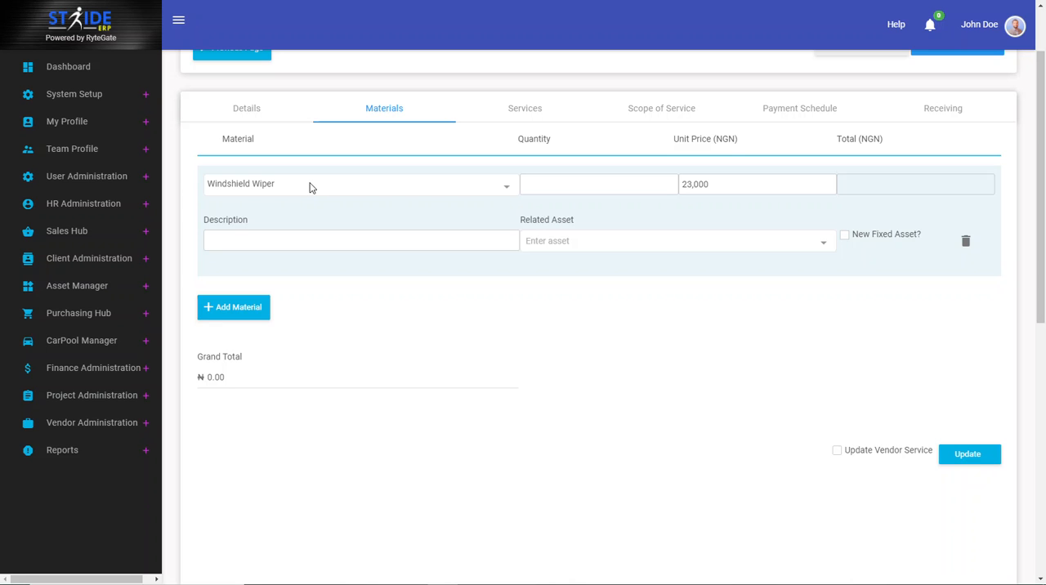
scroll(309, 188, up, 2)
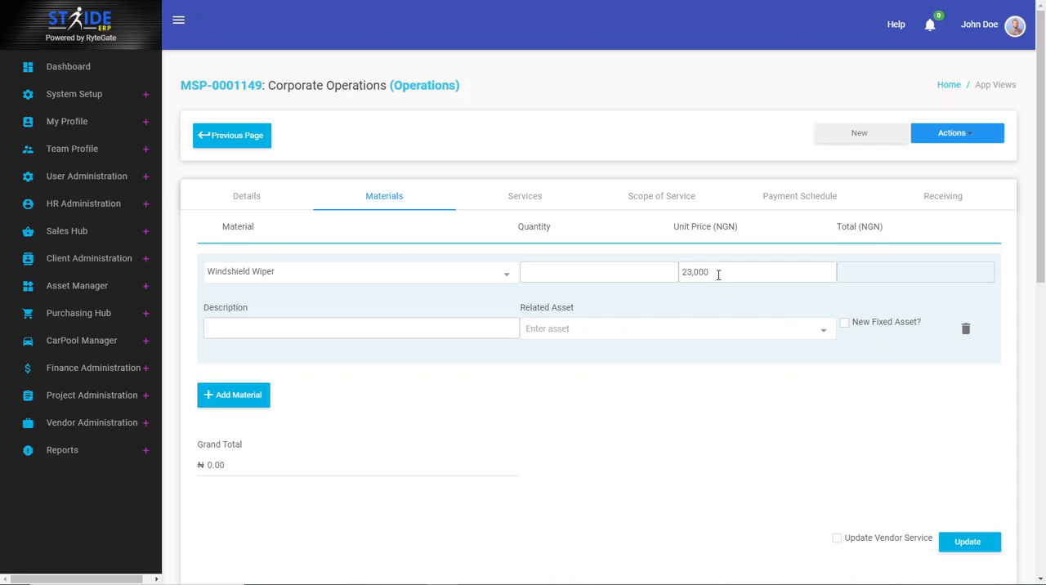
Step: Set the Windshield Wiper line's quantity to 2 and its description to Windshield Wiper
click(623, 263)
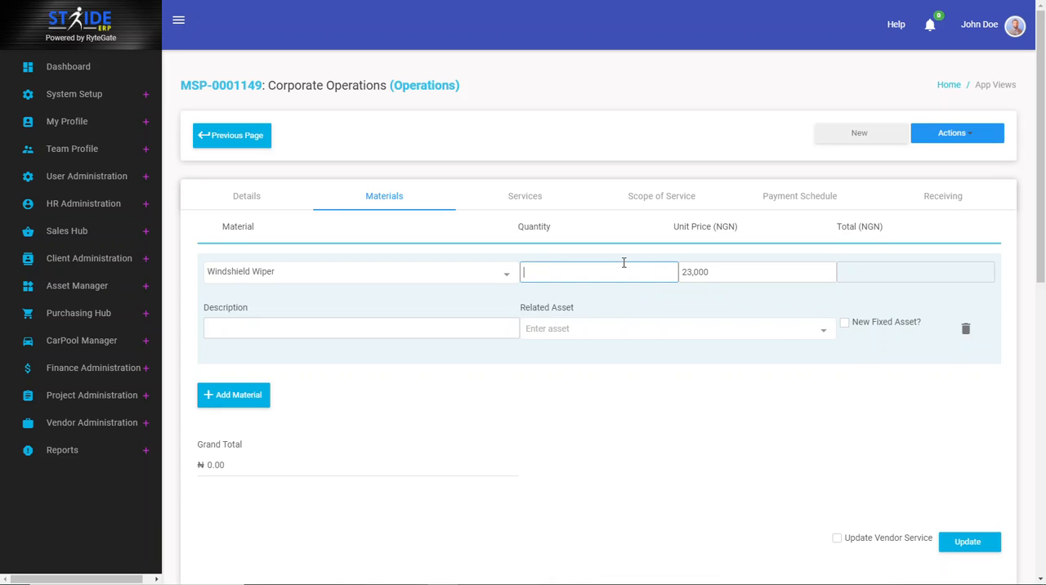
text(2)
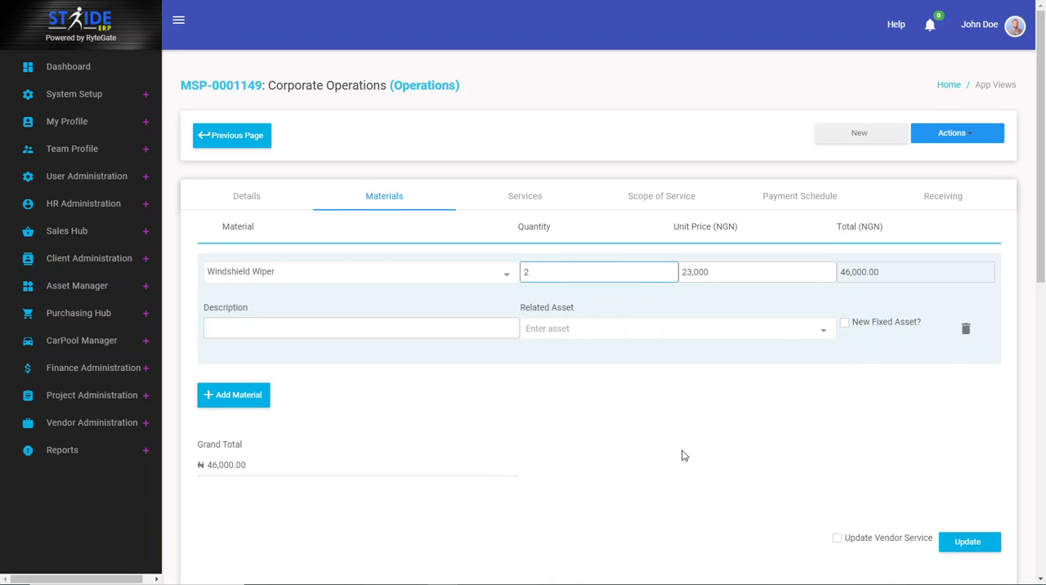
click(685, 455)
click(288, 320)
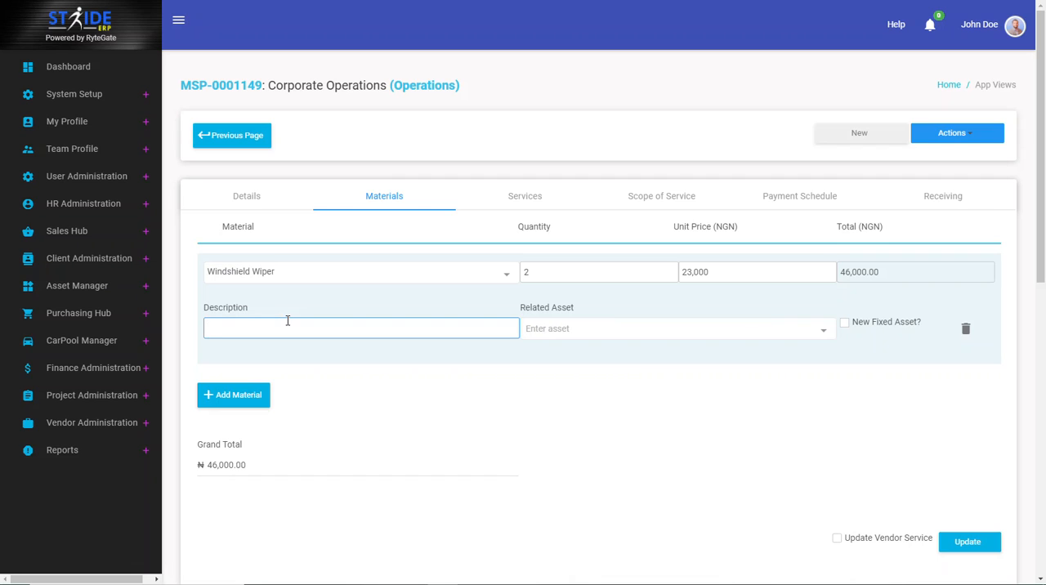
text(Windshield Wiper)
click(542, 367)
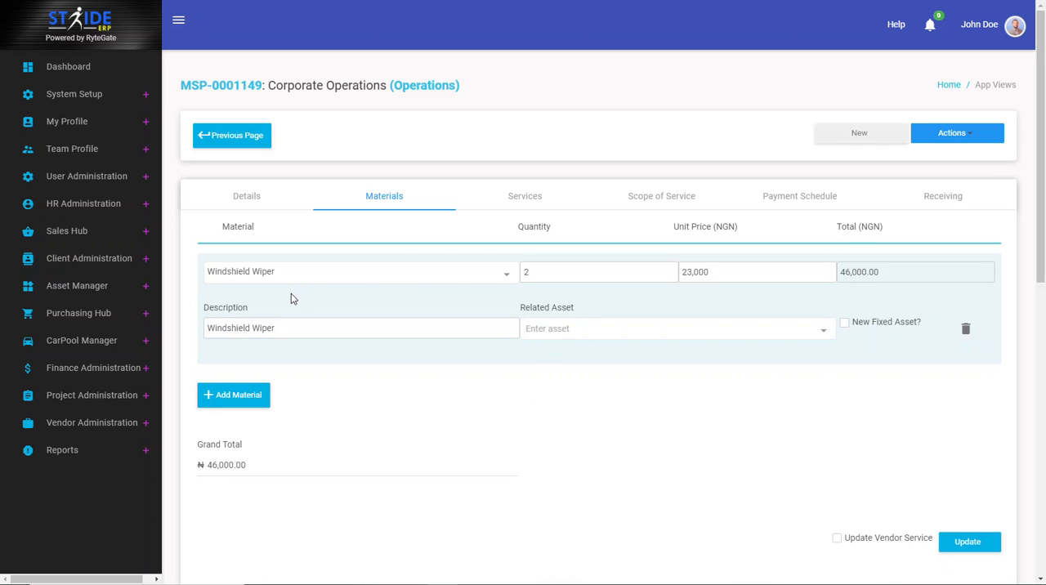
Step: Try a Toyota - Corolla as the wiper line's related asset, and clear that choice again
click(552, 331)
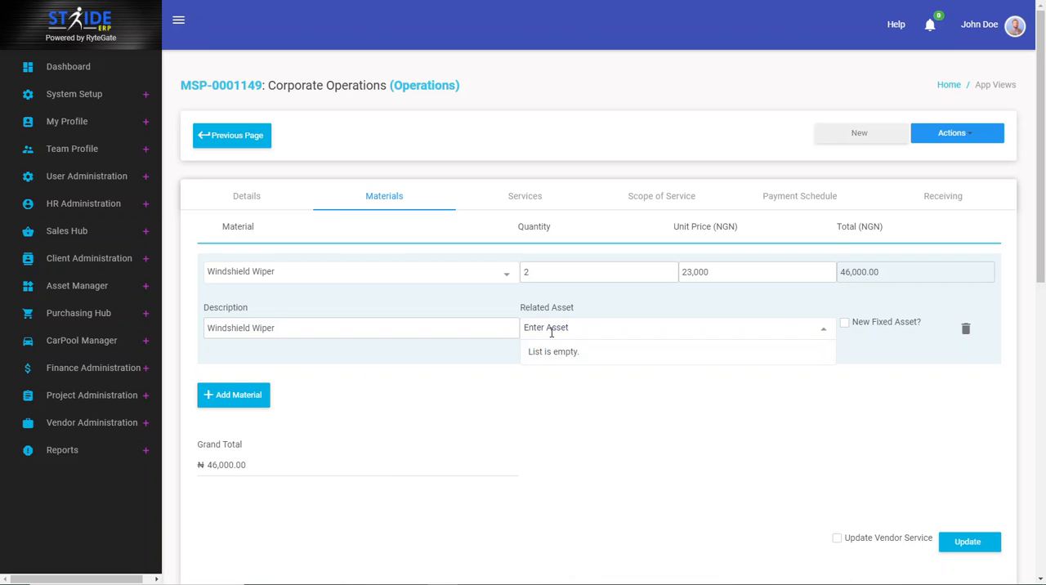
text(T)
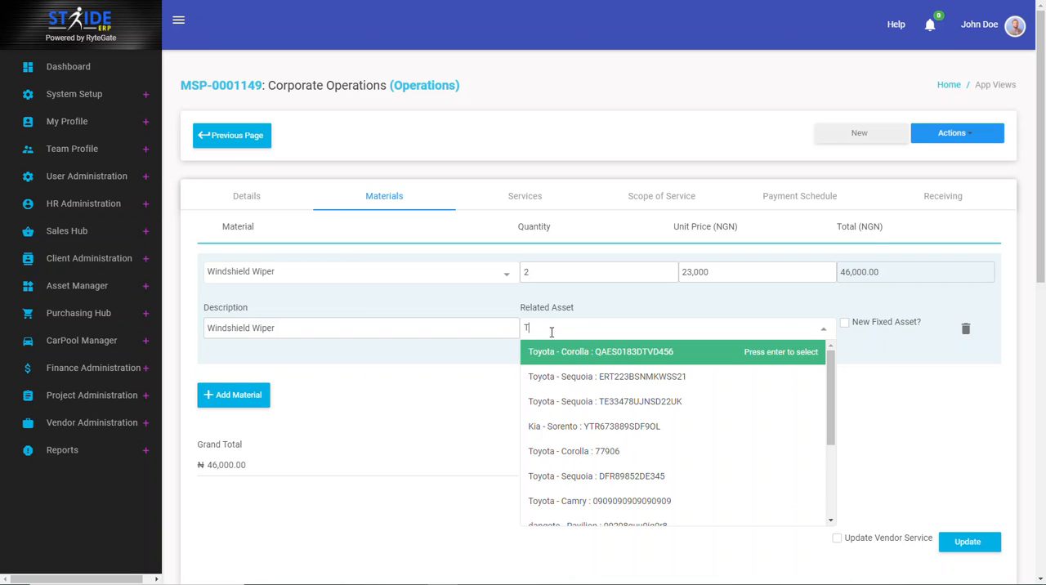
click(553, 353)
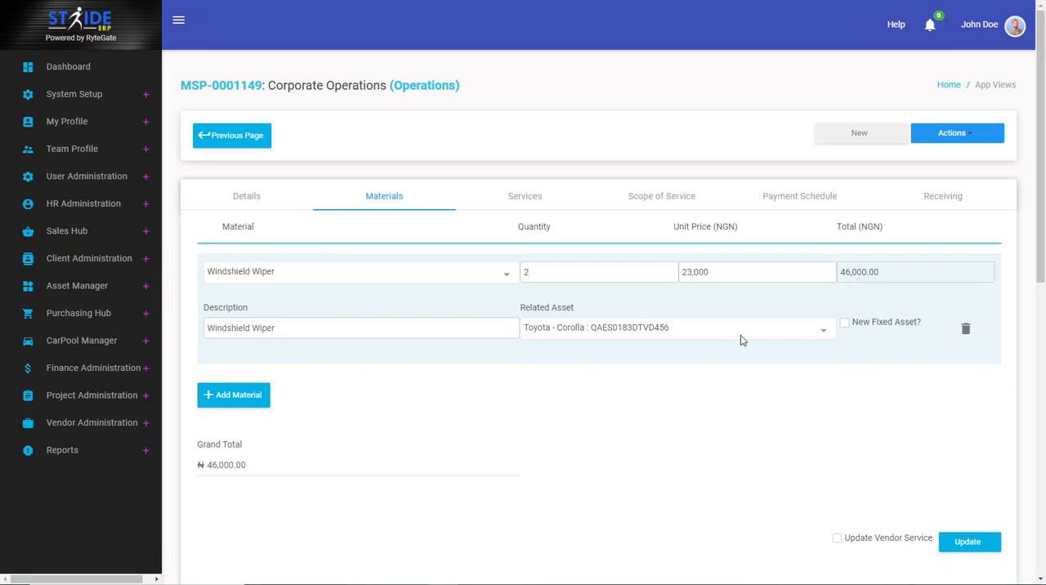
click(718, 330)
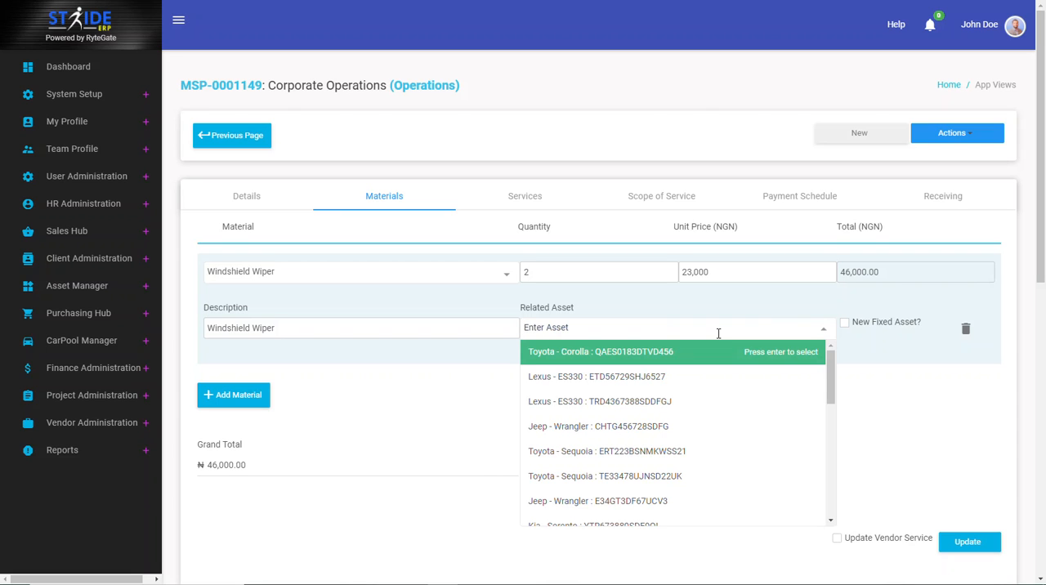
click(511, 401)
click(585, 329)
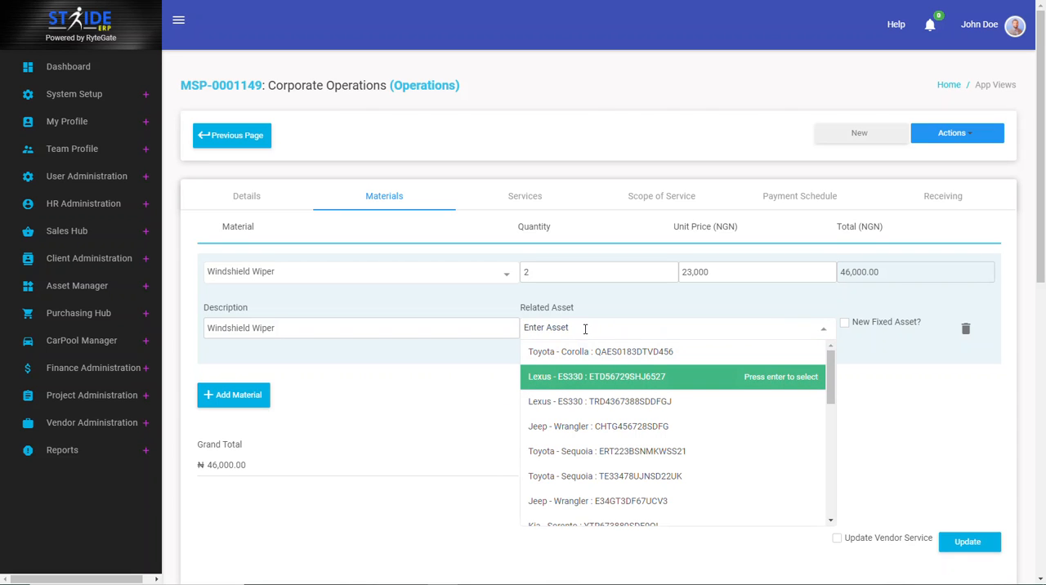
click(467, 389)
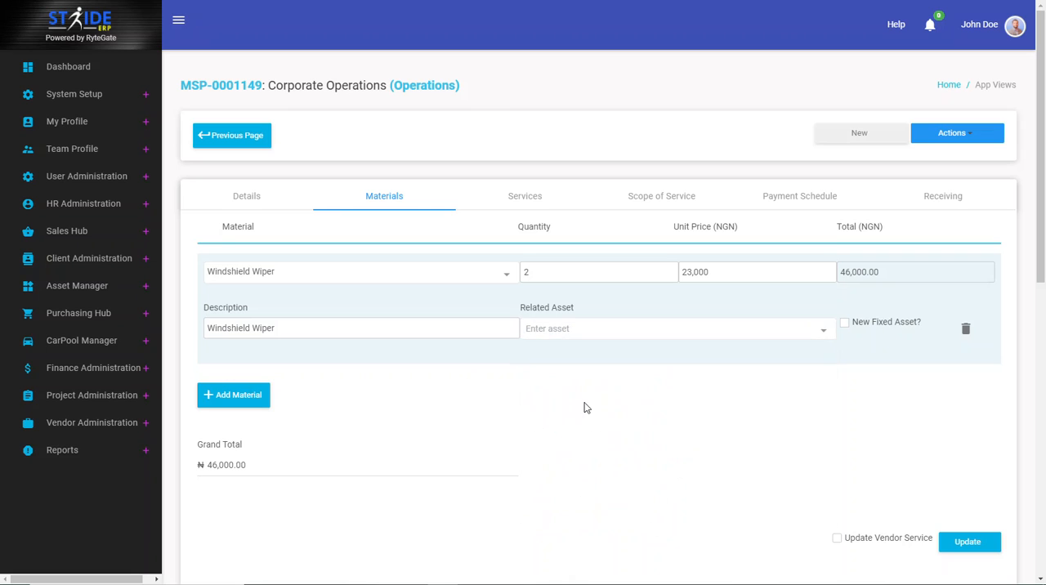
click(597, 334)
click(479, 392)
Step: Add two blank material lines below the Windshield Wiper line and delete both again
click(242, 400)
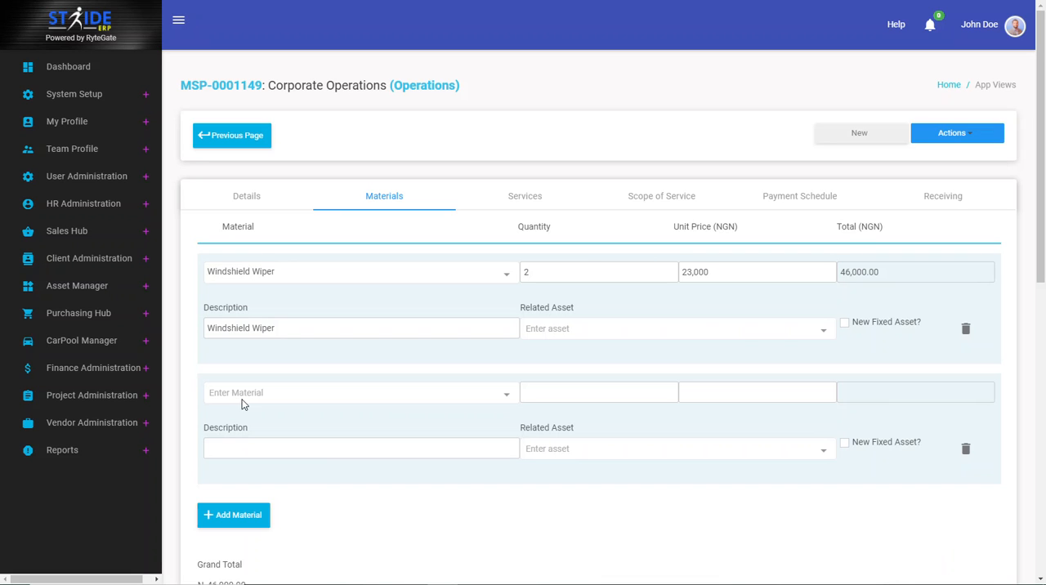
click(260, 517)
scroll(286, 498, down, 3)
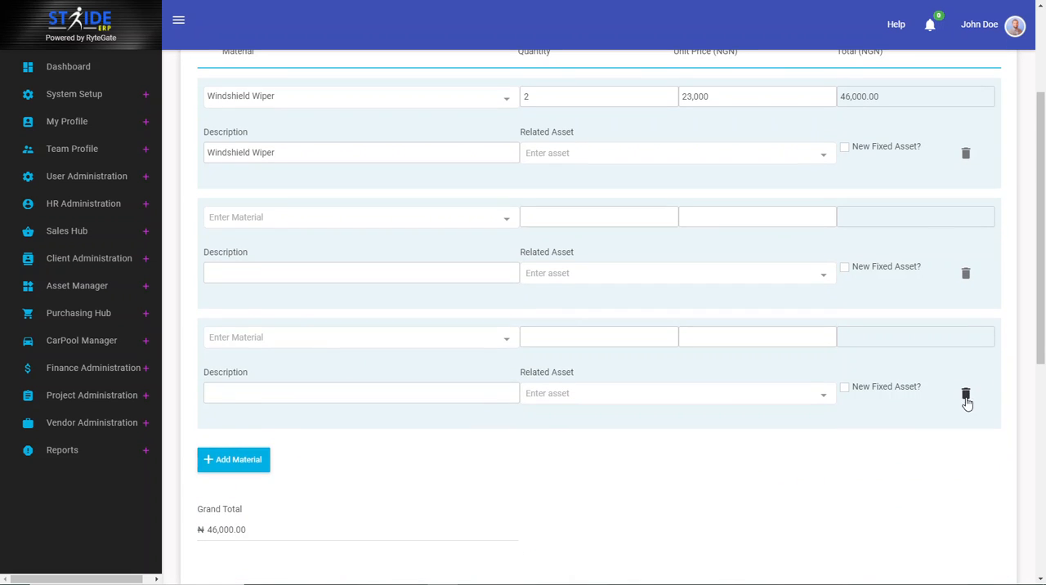
click(966, 395)
click(966, 273)
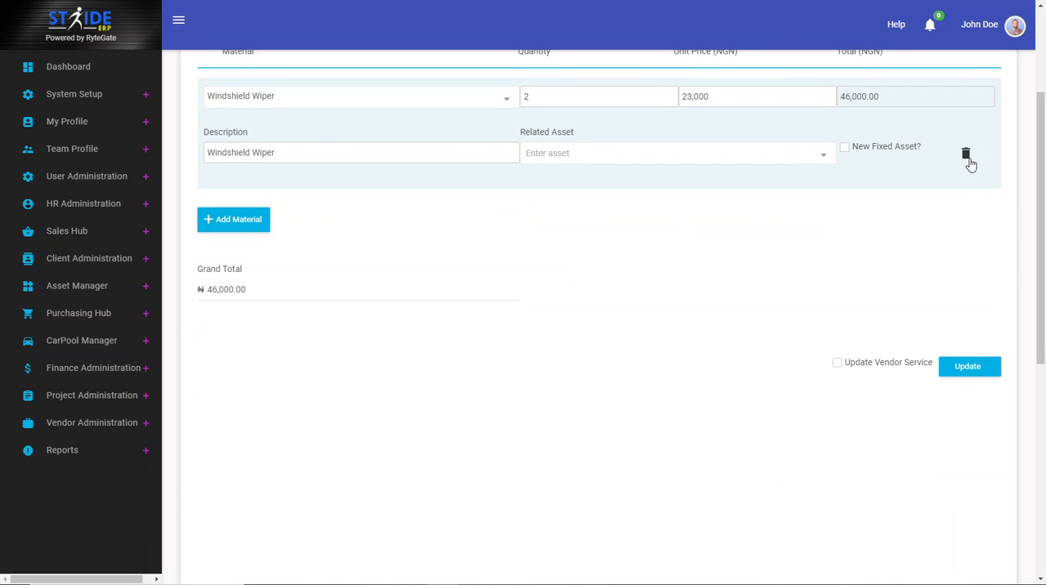
scroll(562, 354, up, 3)
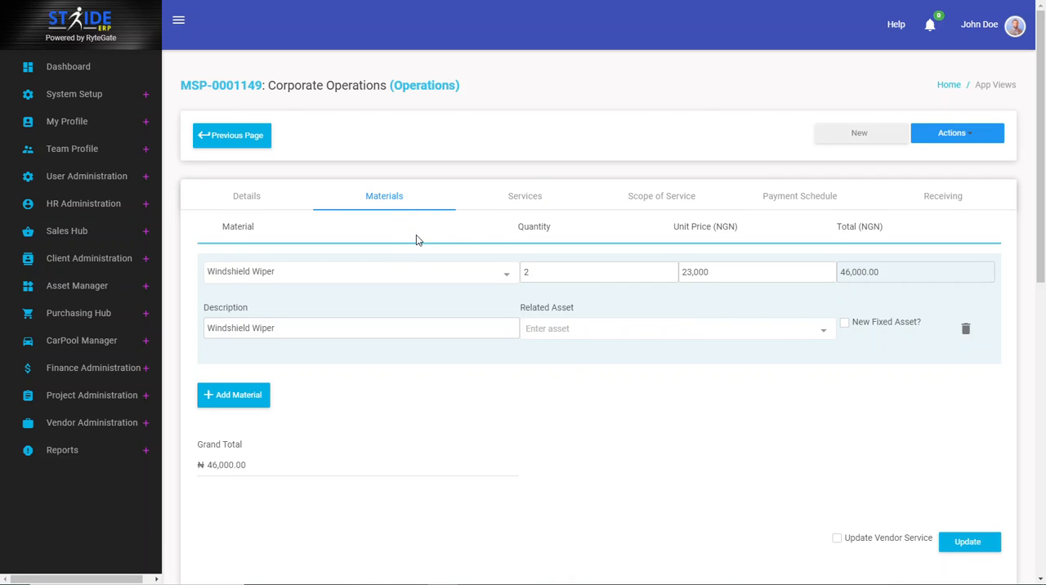
Step: Save the order's materials, and change the Windshield Wiper's unit price to 13,000
click(966, 542)
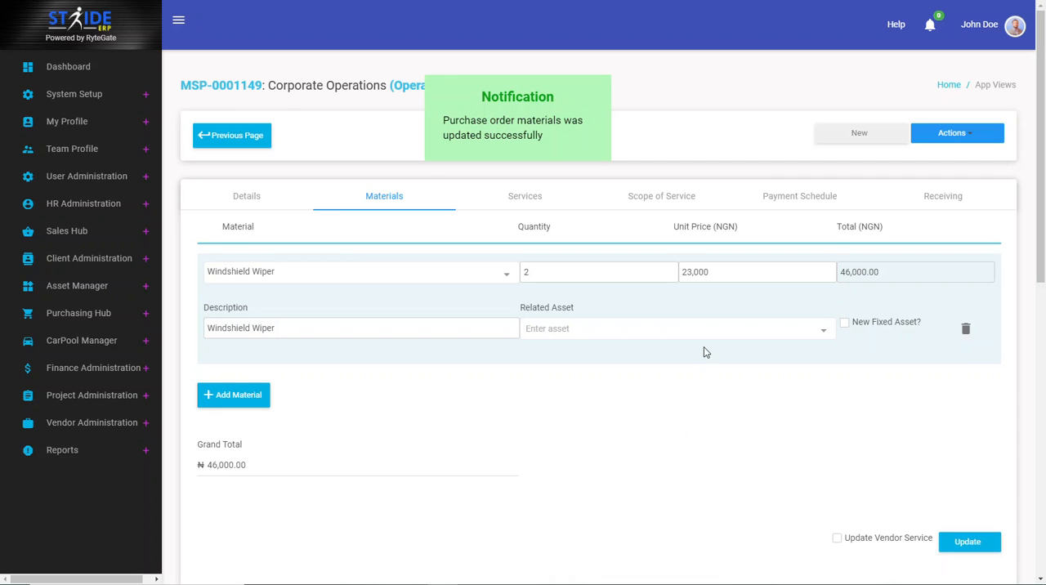
click(686, 272)
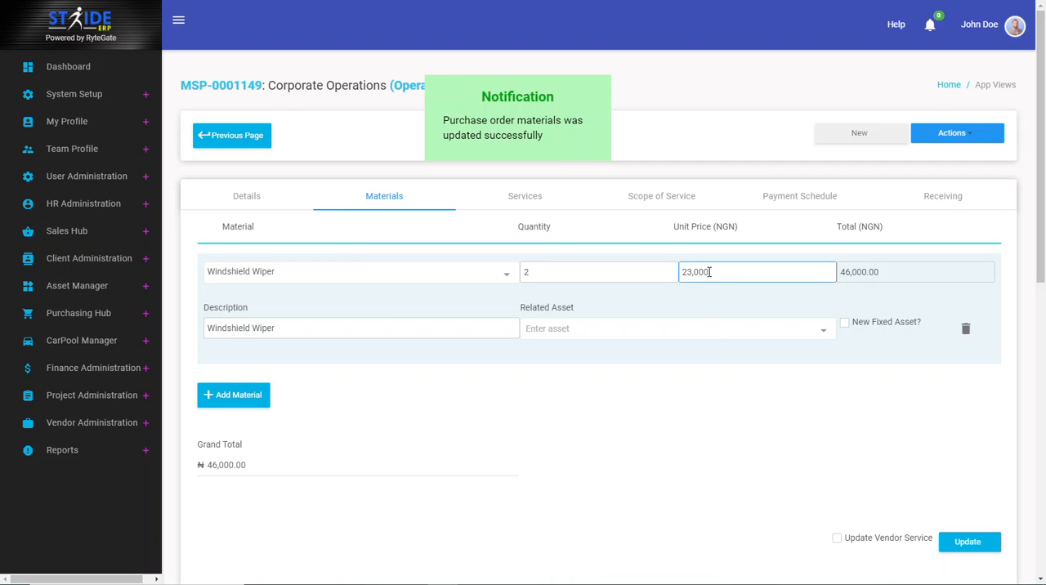
key(BackSpace)
text(1)
click(702, 482)
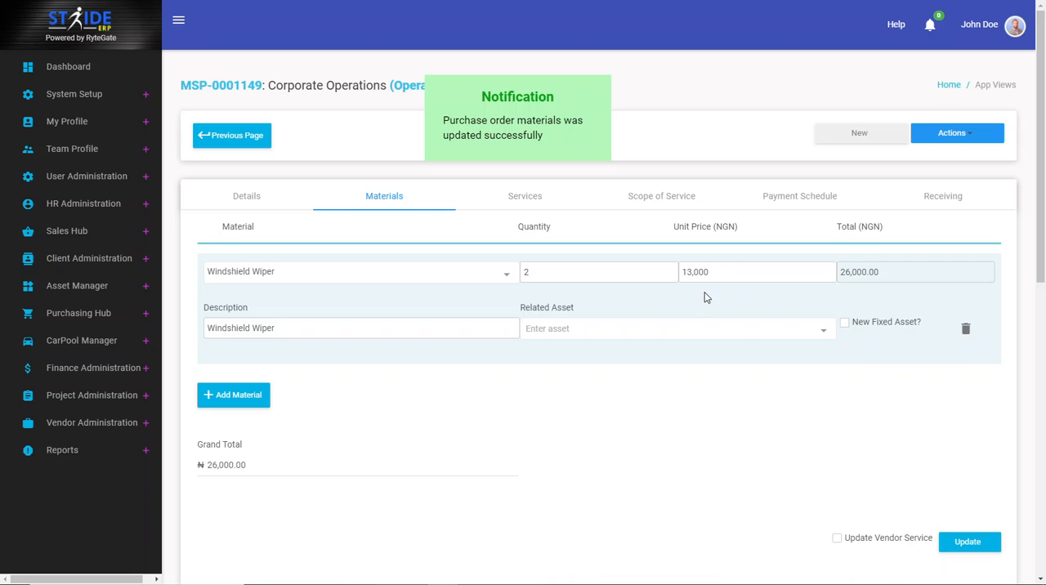
Step: Save the materials with the vendor service update enabled, choosing Windshield Wiper as the material to update
click(837, 539)
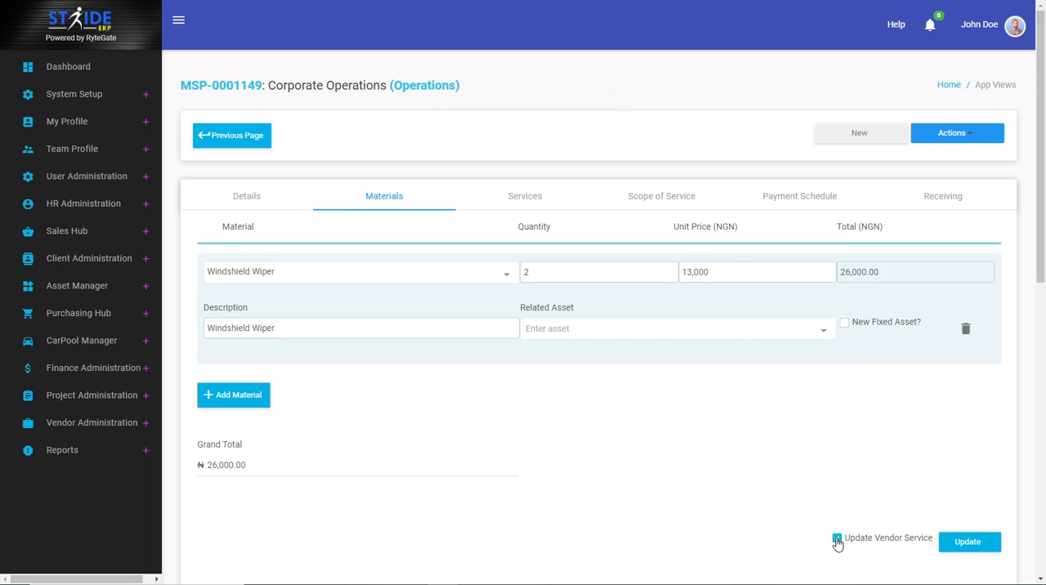
click(966, 544)
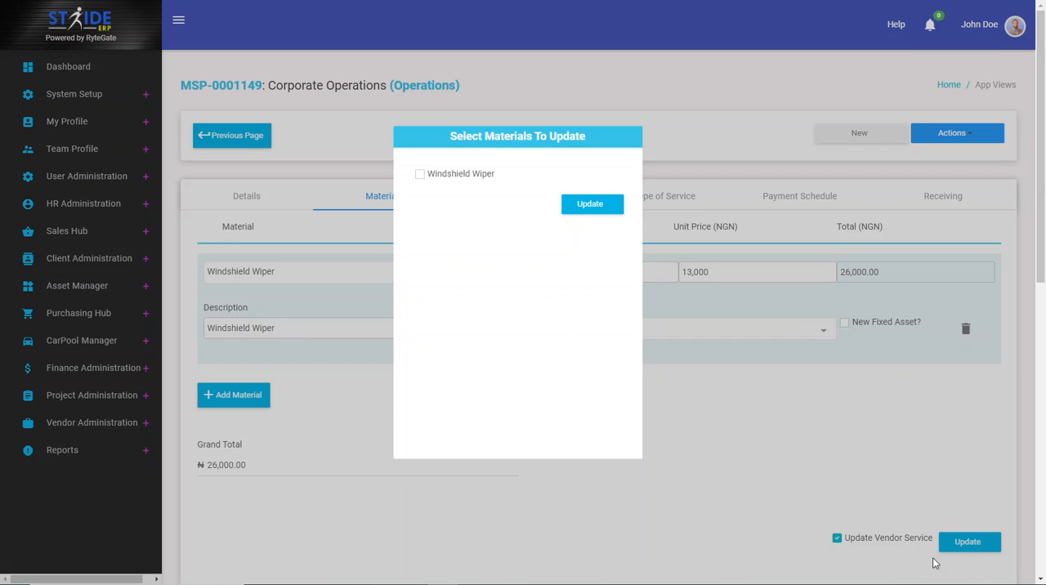
click(428, 178)
click(597, 207)
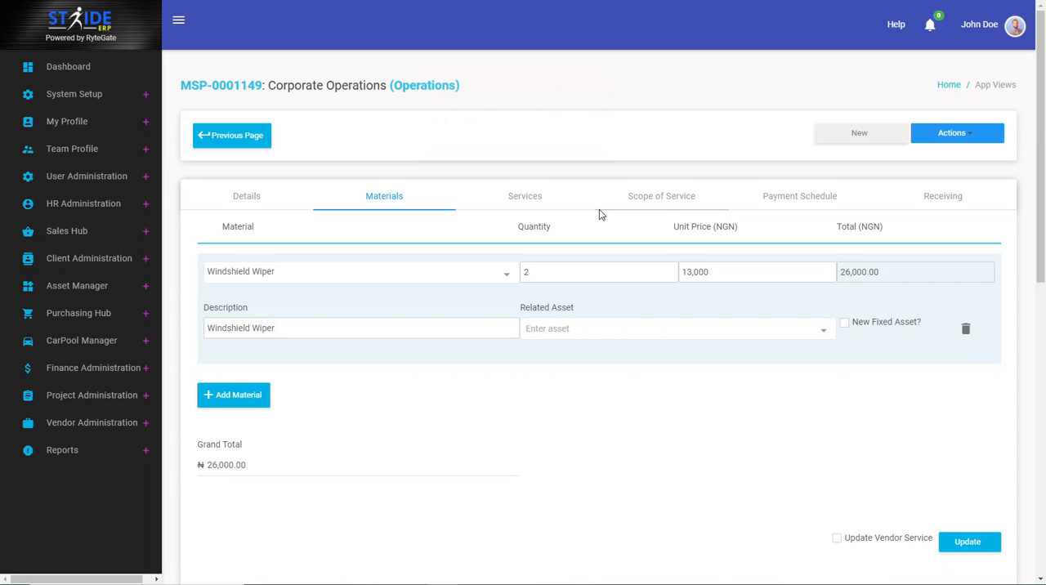
Step: Add a service line to the purchase order and choose Install windshield wiper as its service type
click(532, 201)
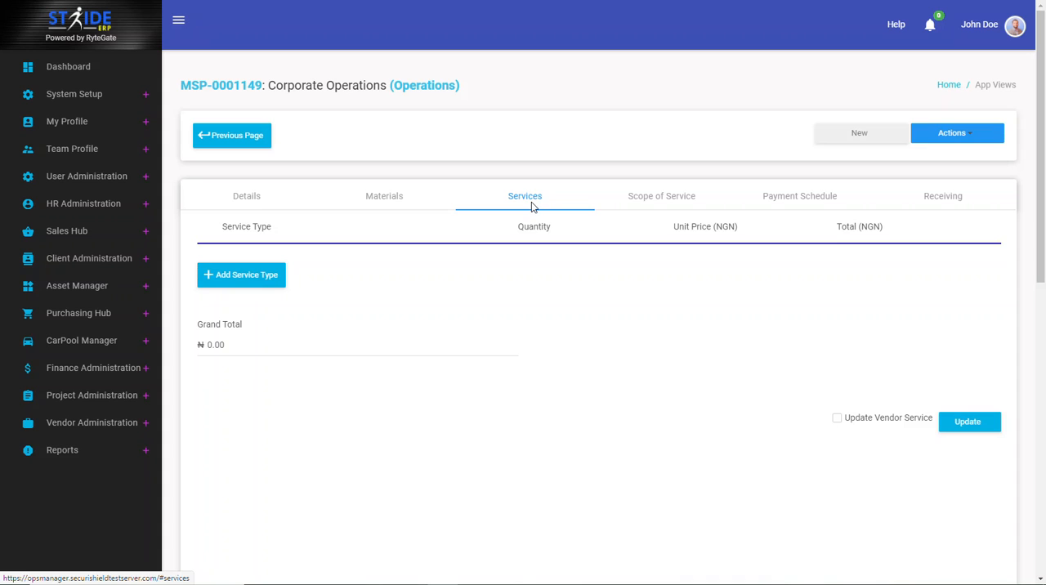
click(263, 282)
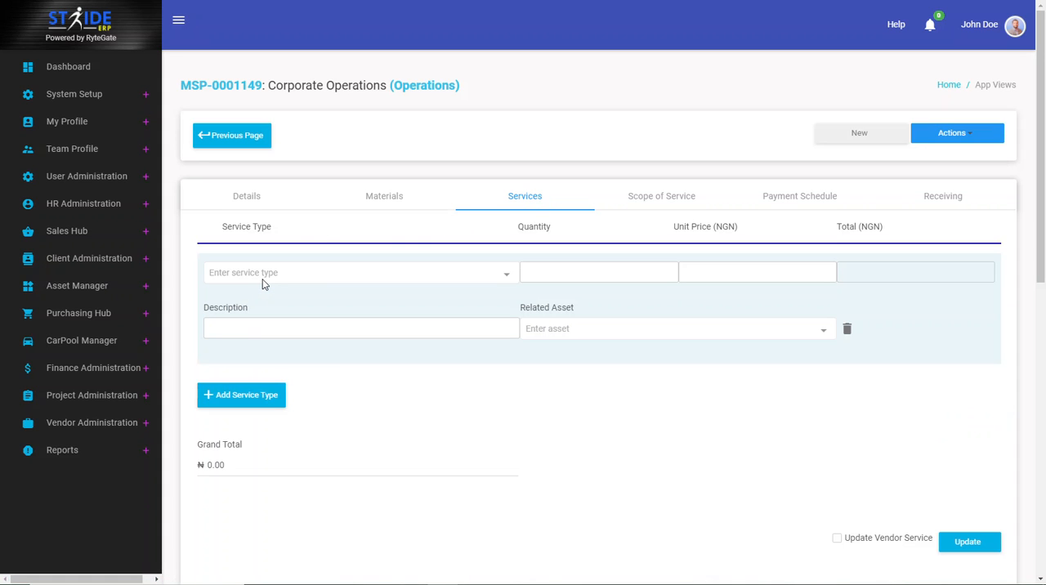
click(270, 271)
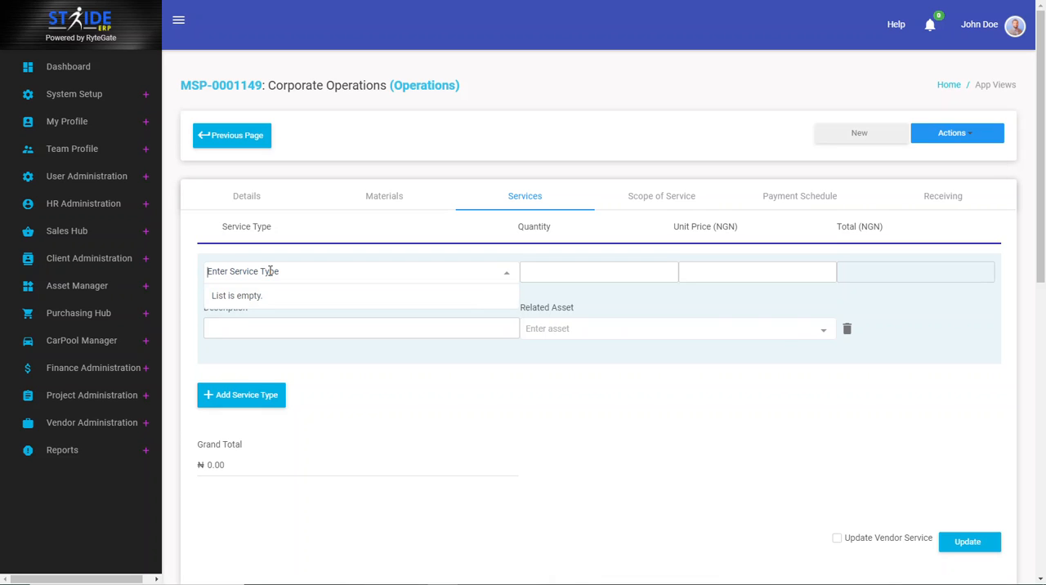
text(Insra)
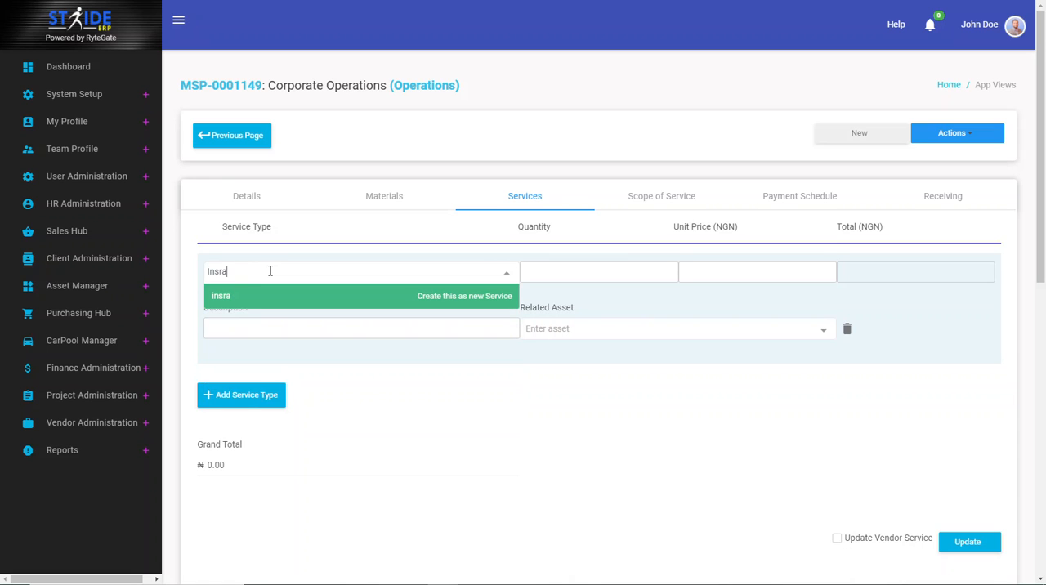
key(BackSpace)
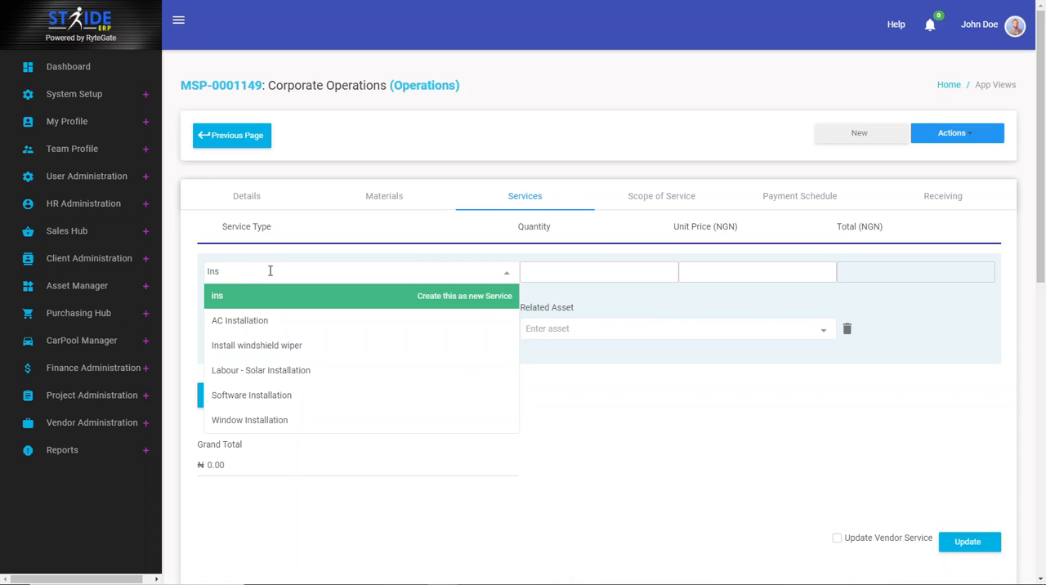
text(tall)
click(270, 347)
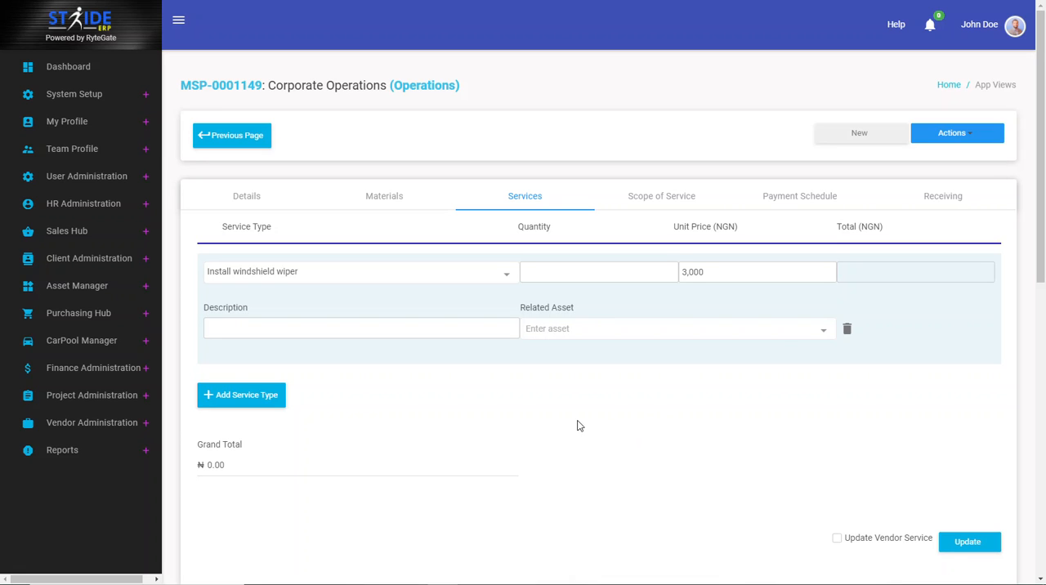
Step: Set the service line's quantity to 2 and its description to Installation Services
click(555, 268)
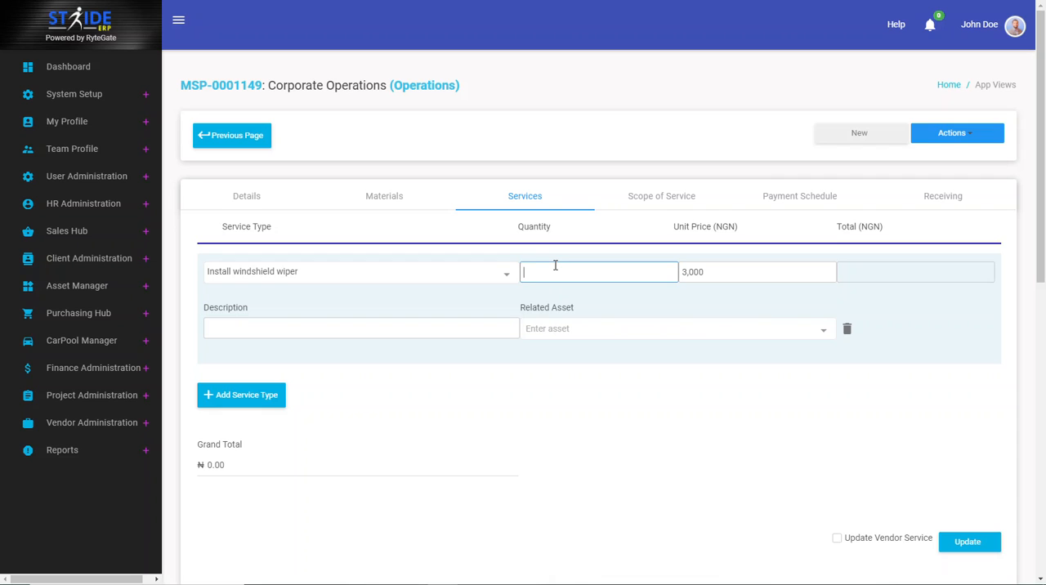
text(2)
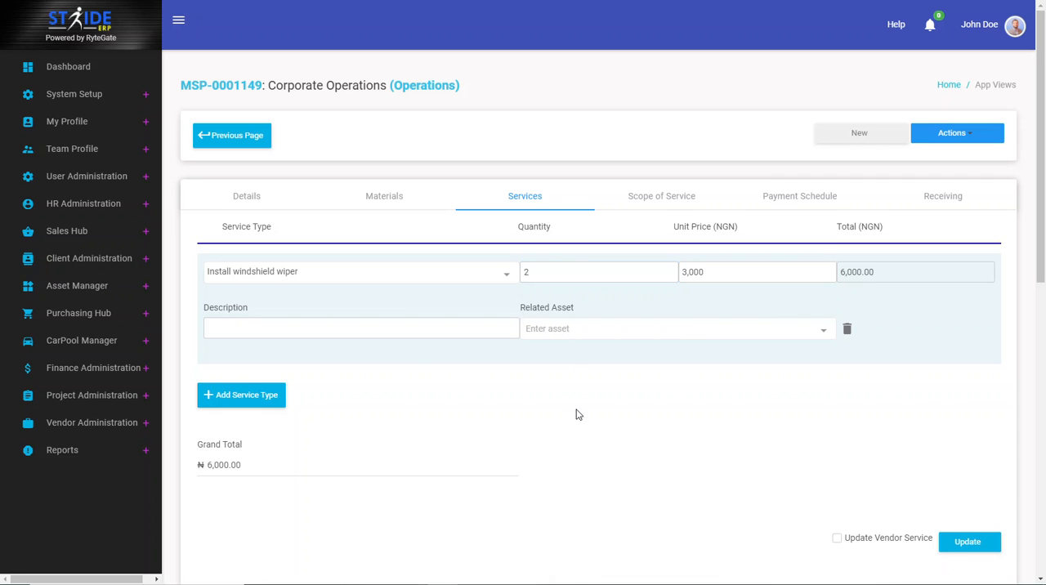
click(323, 330)
text(Insta)
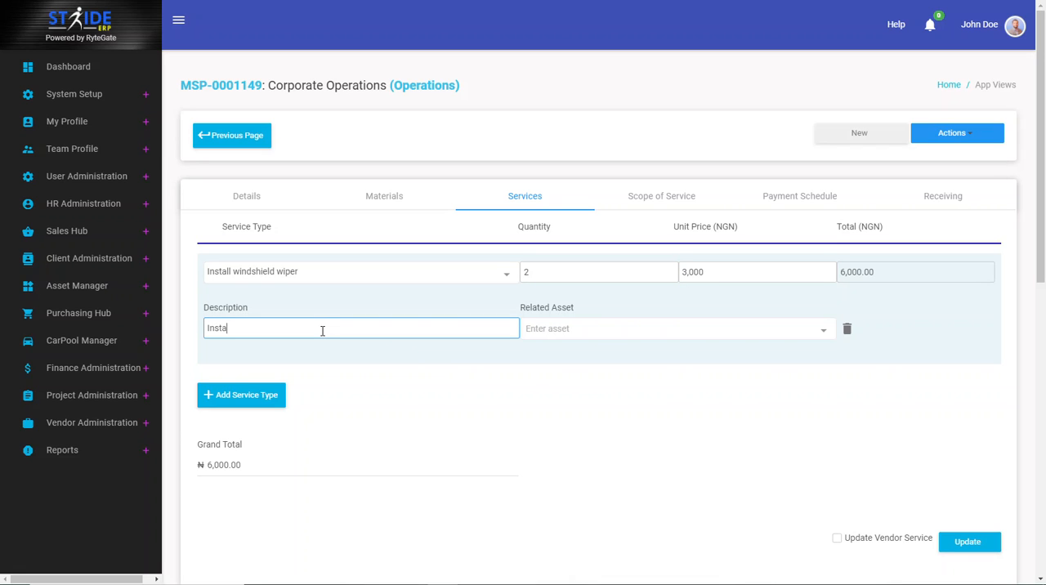
text(ll ation S)
text(ervc)
key(BackSpace)
text(ices)
click(636, 363)
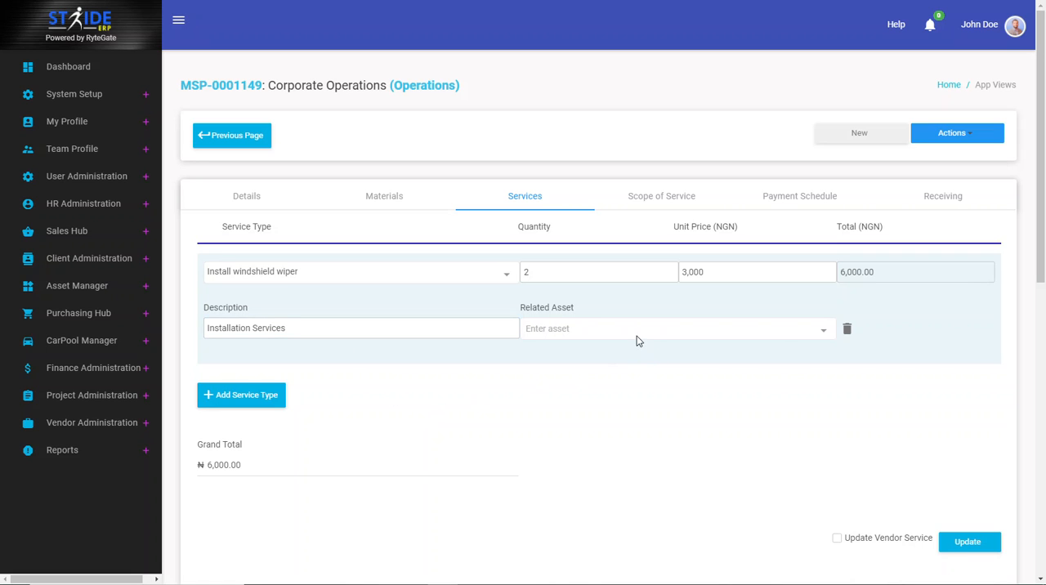
Step: Check the related asset choices for the service line, leave the asset empty, and save the order's services
click(627, 328)
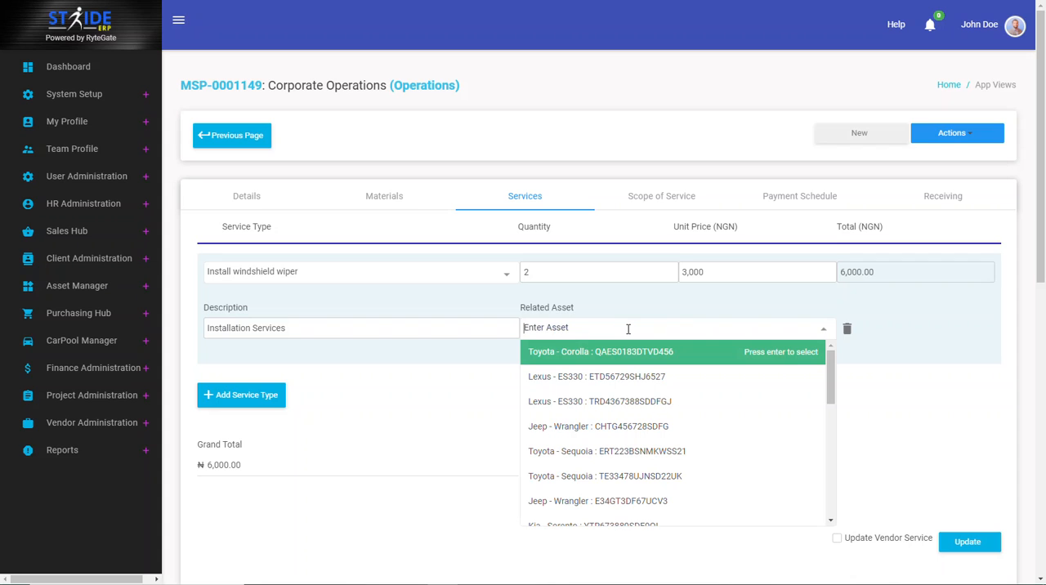
click(397, 431)
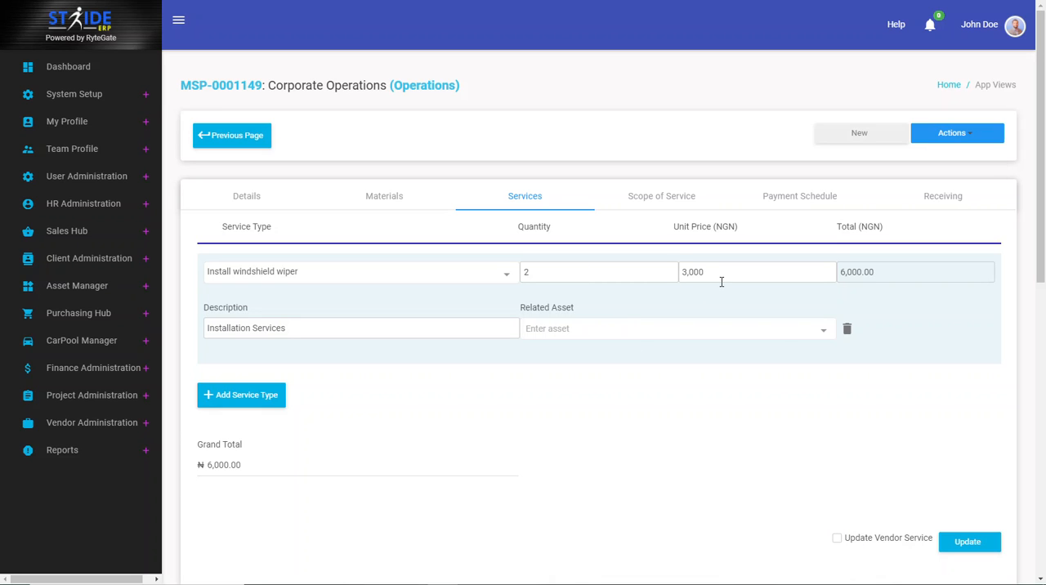
click(964, 542)
Step: Add two blank scope of service lines to the purchase order and remove both
click(684, 205)
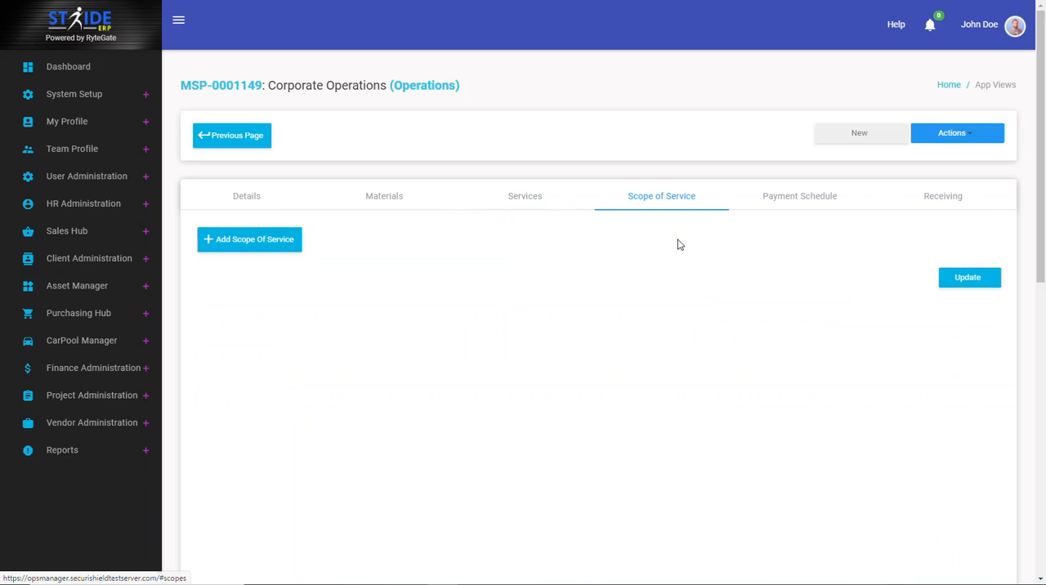
click(297, 260)
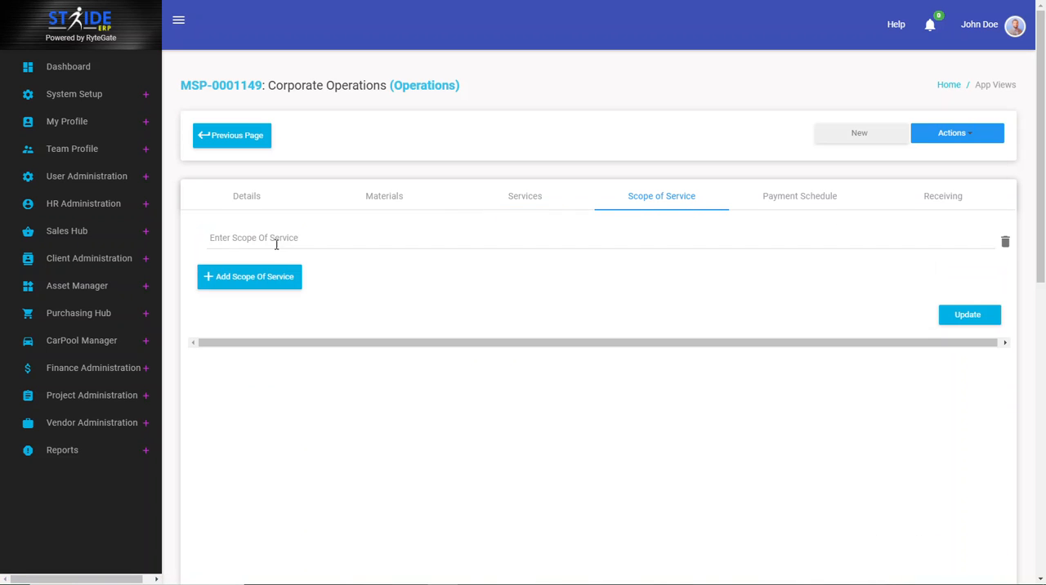
click(296, 288)
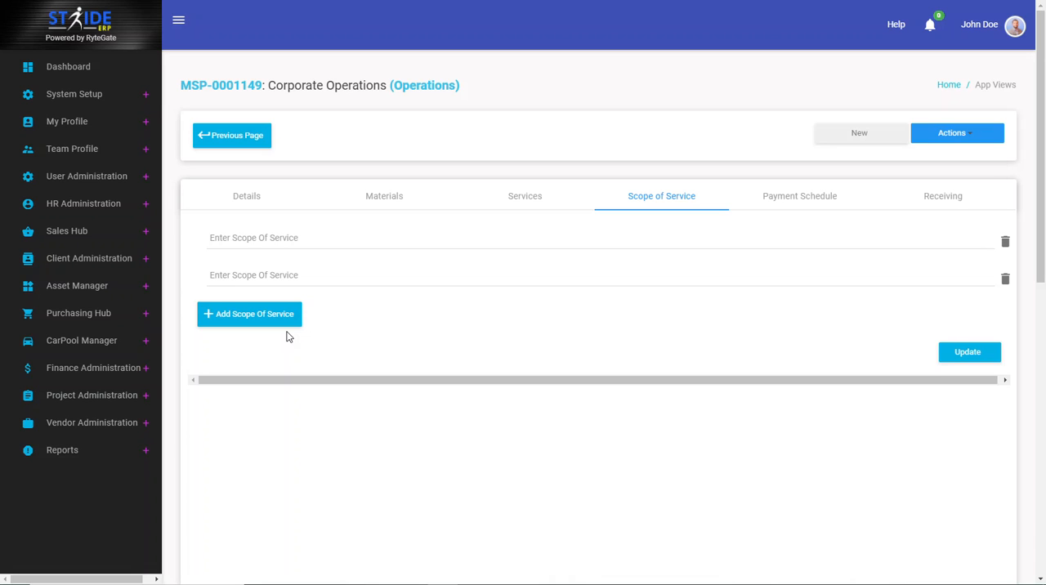
click(1005, 279)
click(1005, 242)
Step: Add a Mobilization milestone to the payment schedule, dated Jan 24, 2021, with an amount of 132,334
click(825, 198)
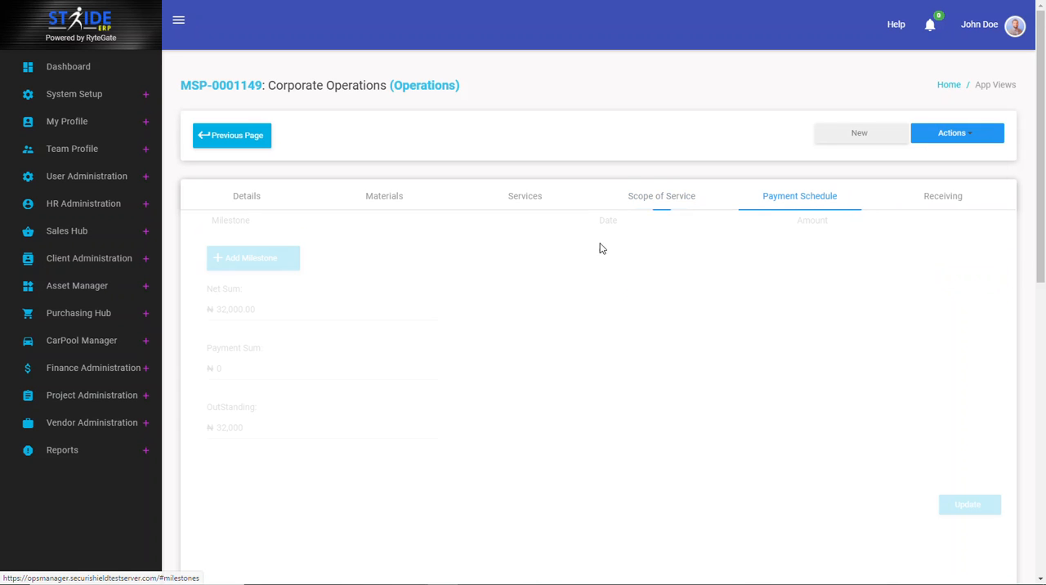
click(245, 259)
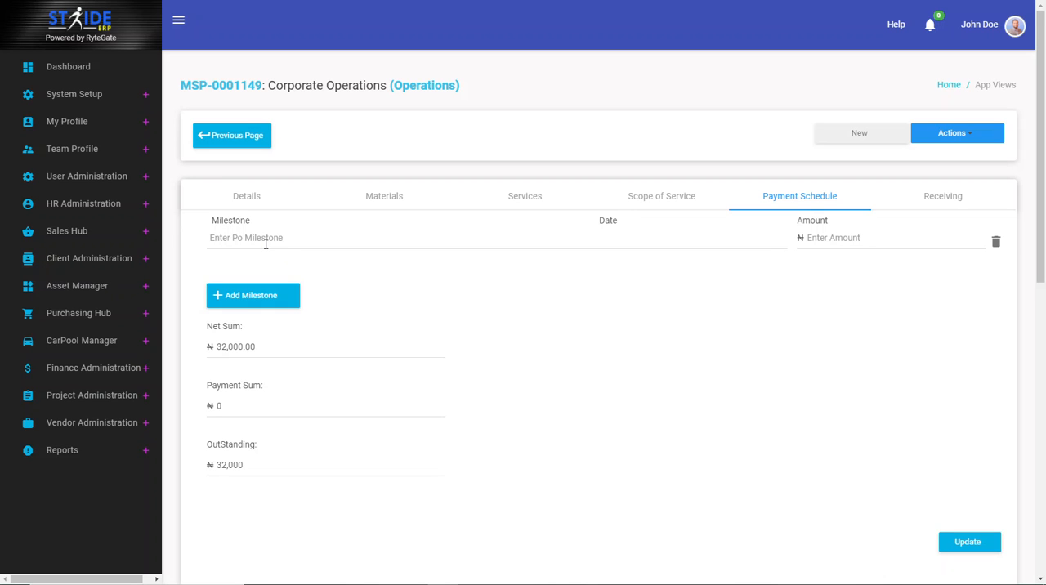
text(Mobilization)
key(Tab)
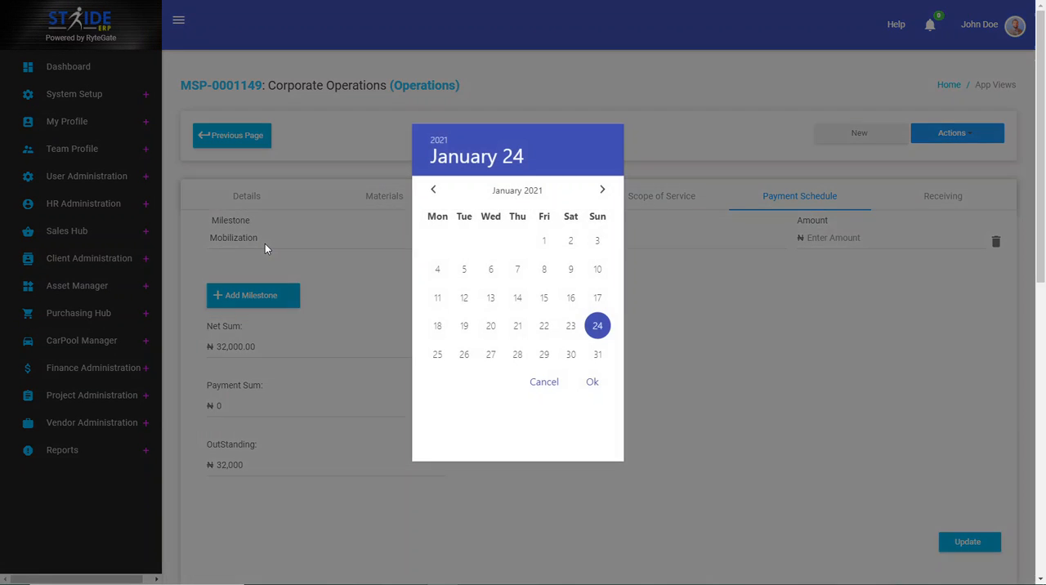
click(593, 384)
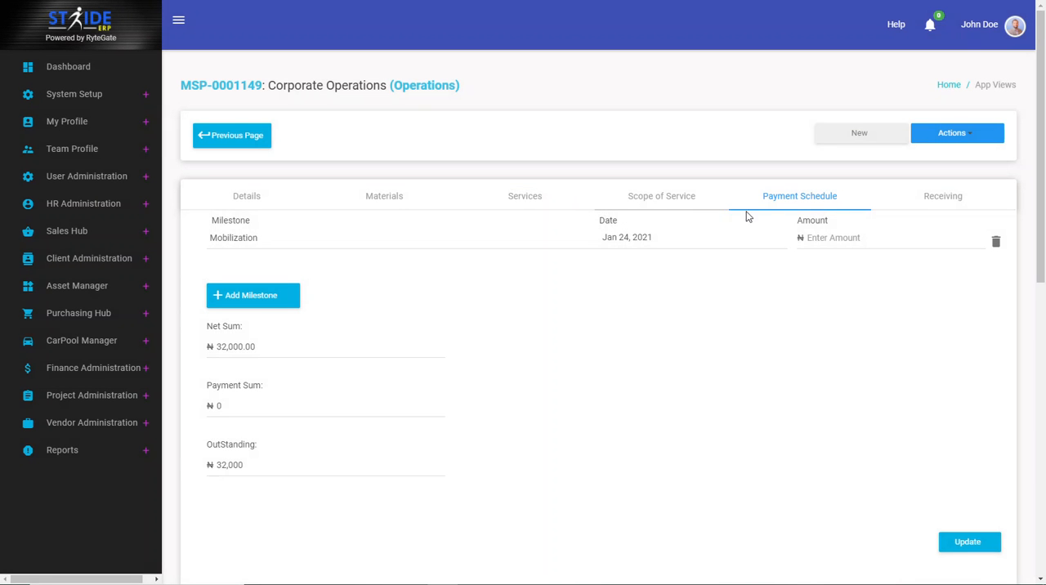
click(855, 241)
text(132334)
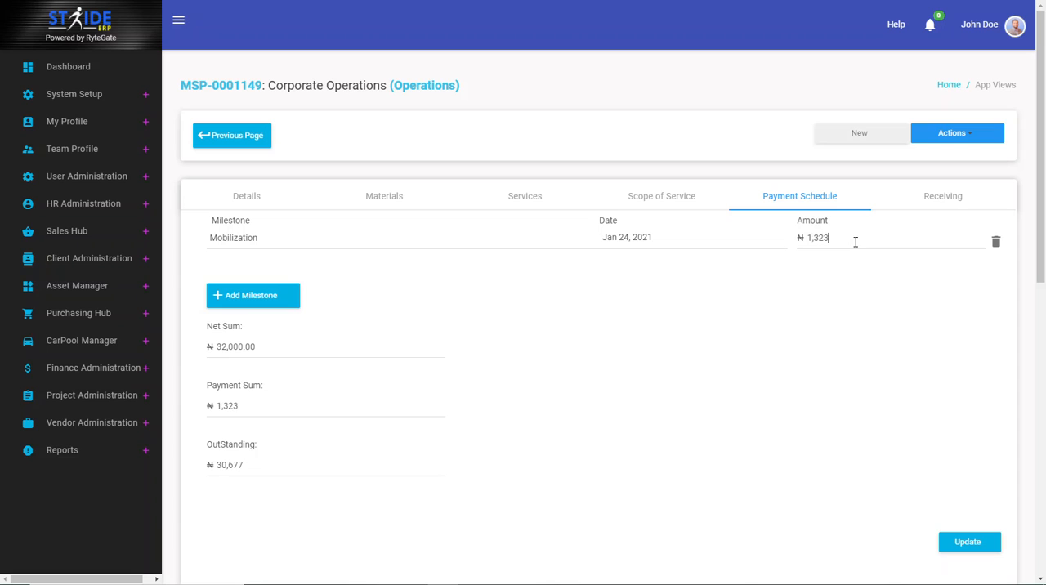
Step: Add a second milestone line and set the Mobilization milestone's amount to 10,000
click(262, 307)
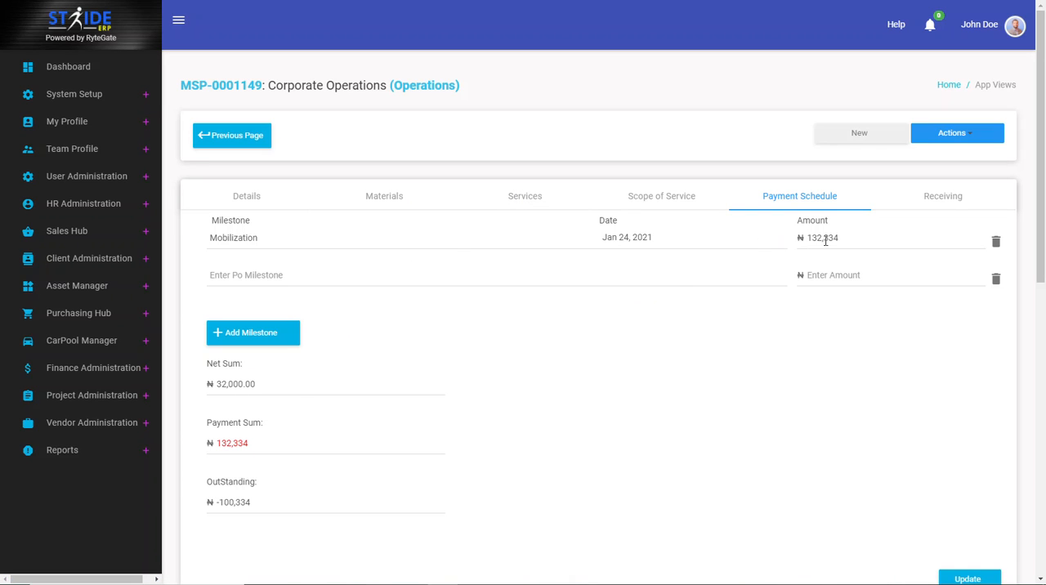
drag(857, 235, 762, 246)
text(10,000)
Step: Name the second payment milestone Upon 30% Completion
click(267, 279)
text(30)
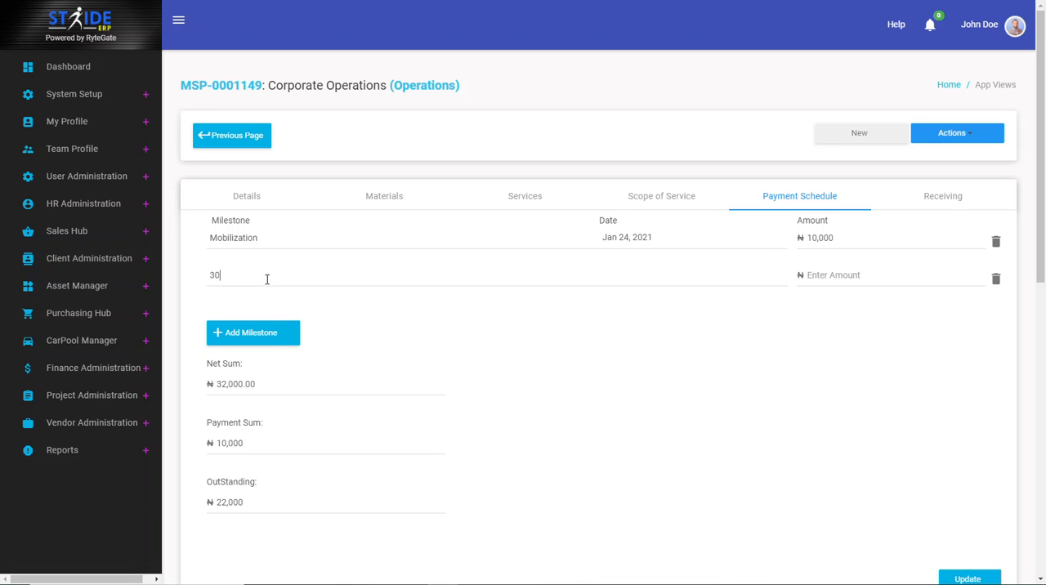
key(BackSpace)
key(BackSpace)
text(30% Completion)
click(210, 276)
text(Upon)
Step: Set the second milestone's date to Jan 28, 2021 and its amount to 12,000
click(642, 276)
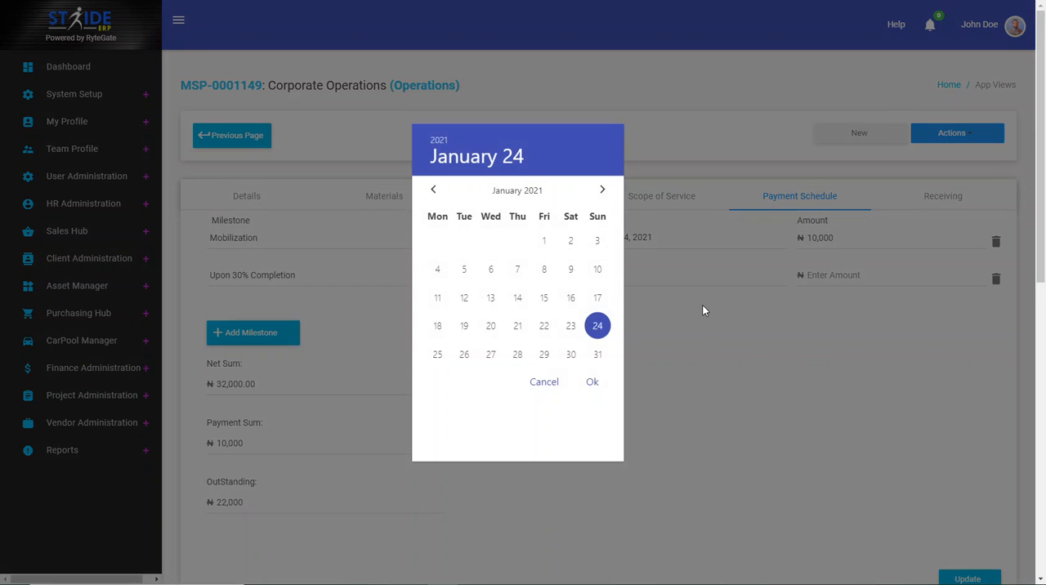
click(517, 356)
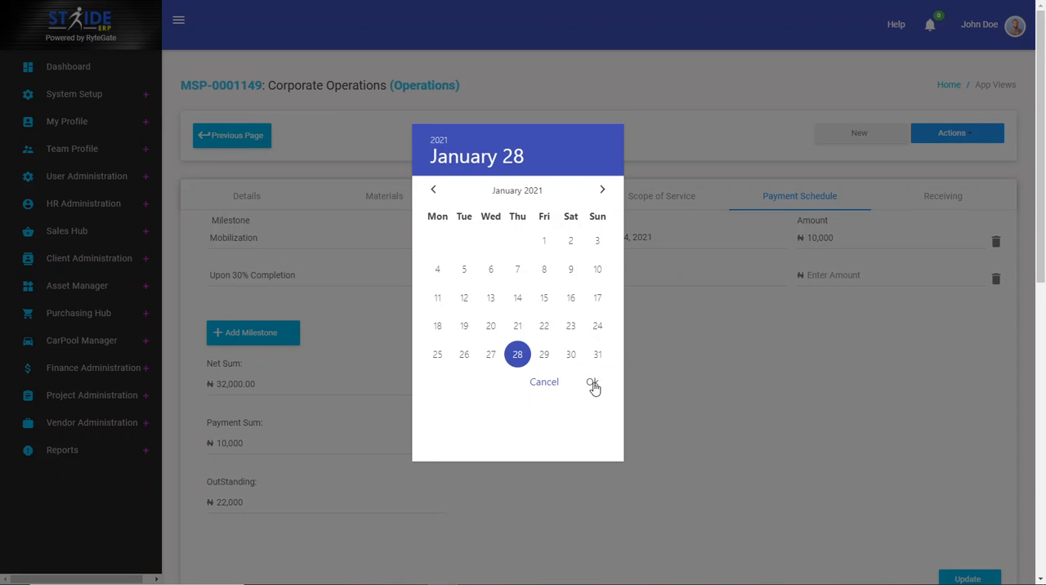
click(592, 384)
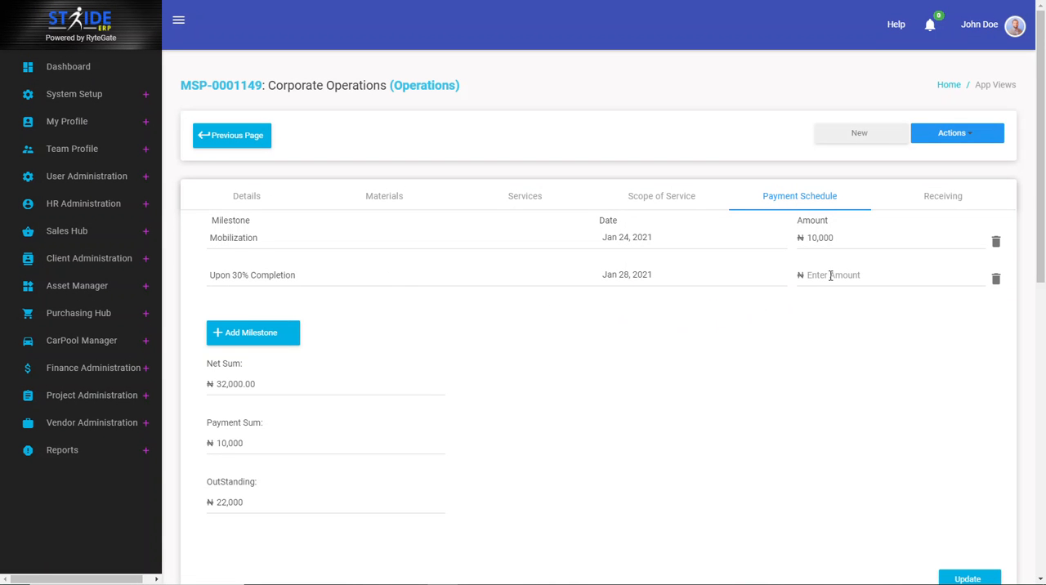
click(832, 275)
text(120000)
Step: Add a third blank milestone line and delete all milestones from the payment schedule
click(294, 334)
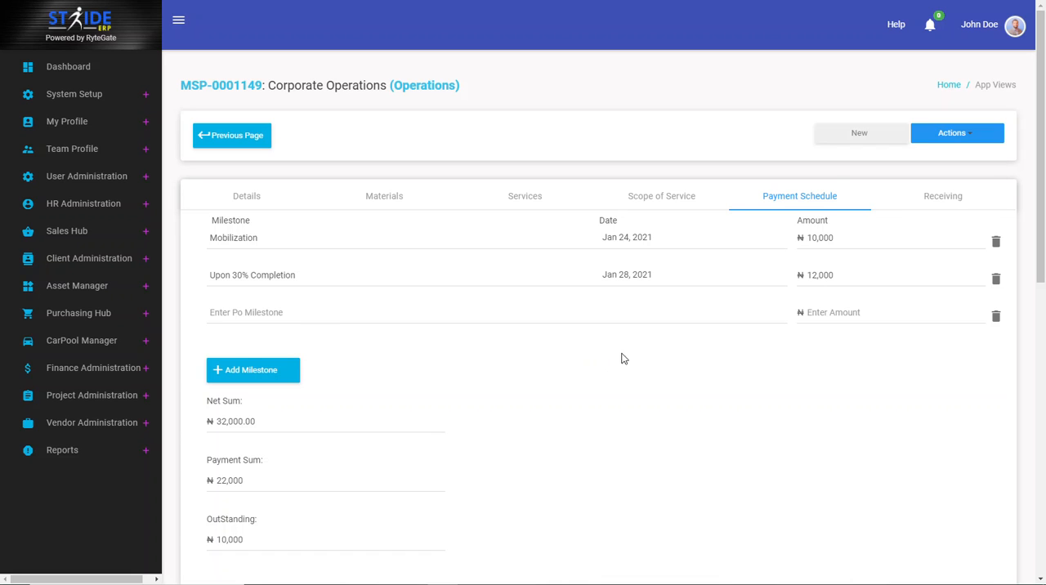
click(851, 275)
click(269, 311)
click(995, 279)
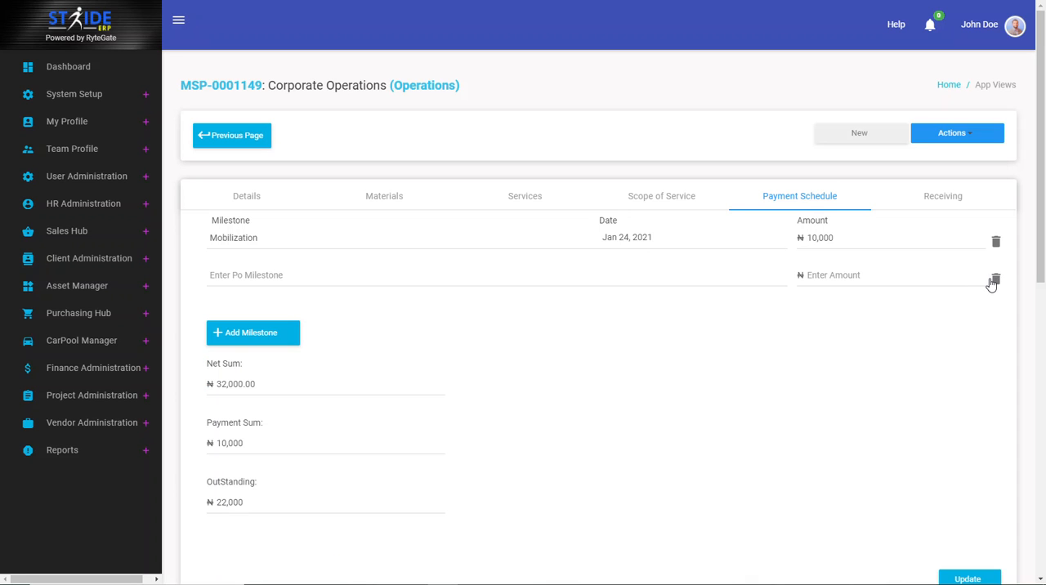
click(995, 241)
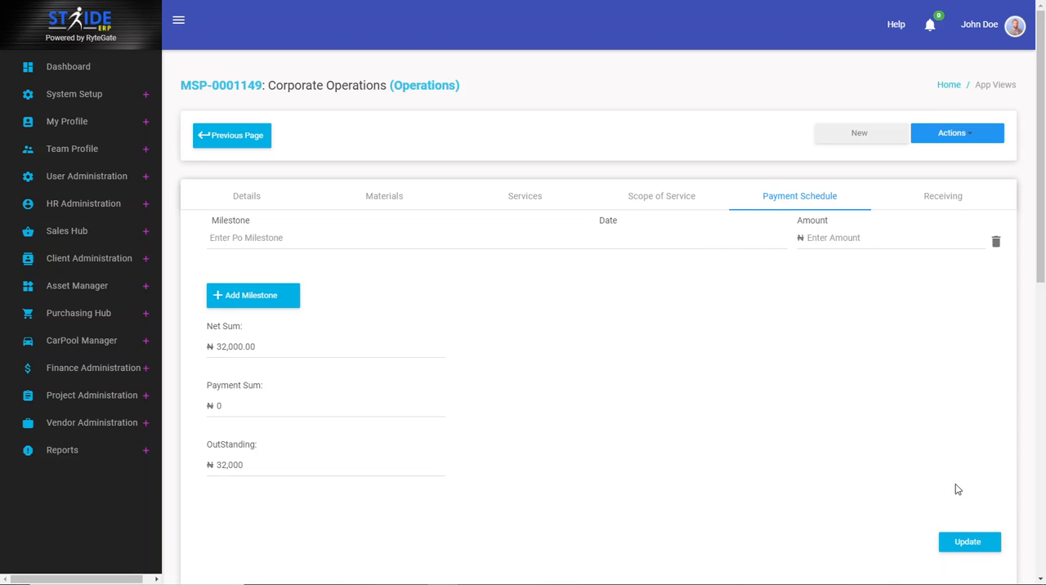
click(996, 241)
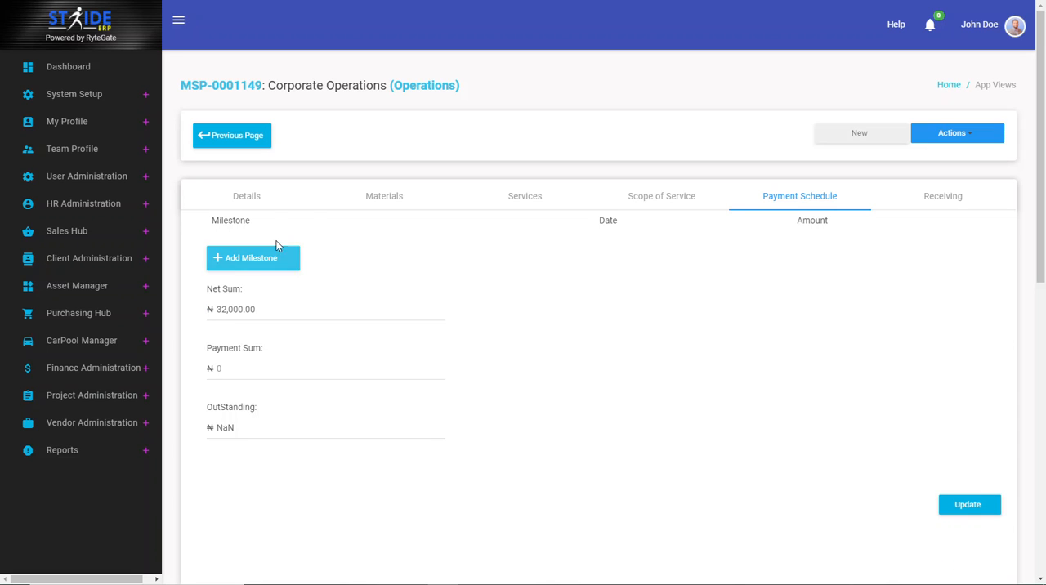
Step: In the order details, turn on tax at 8 percent and set shipping and handling to 6,757
click(260, 202)
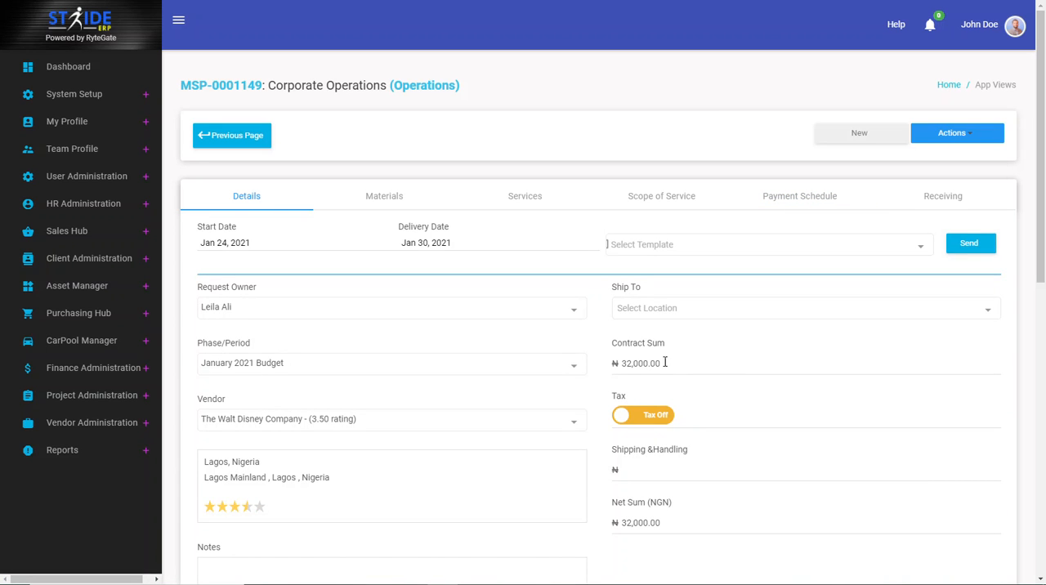
scroll(666, 361, down, 1)
click(653, 328)
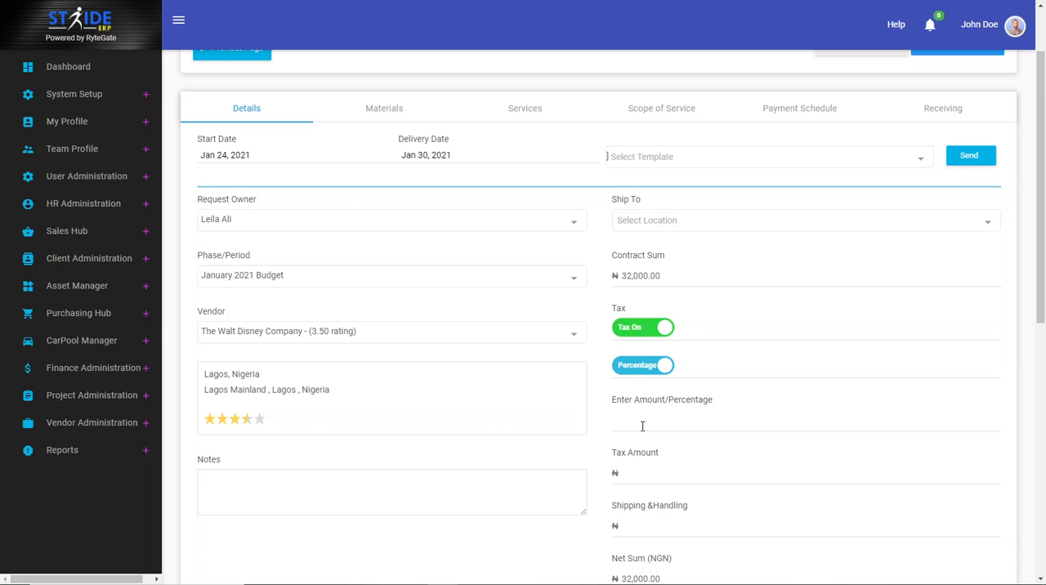
text(8)
scroll(643, 429, down, 1)
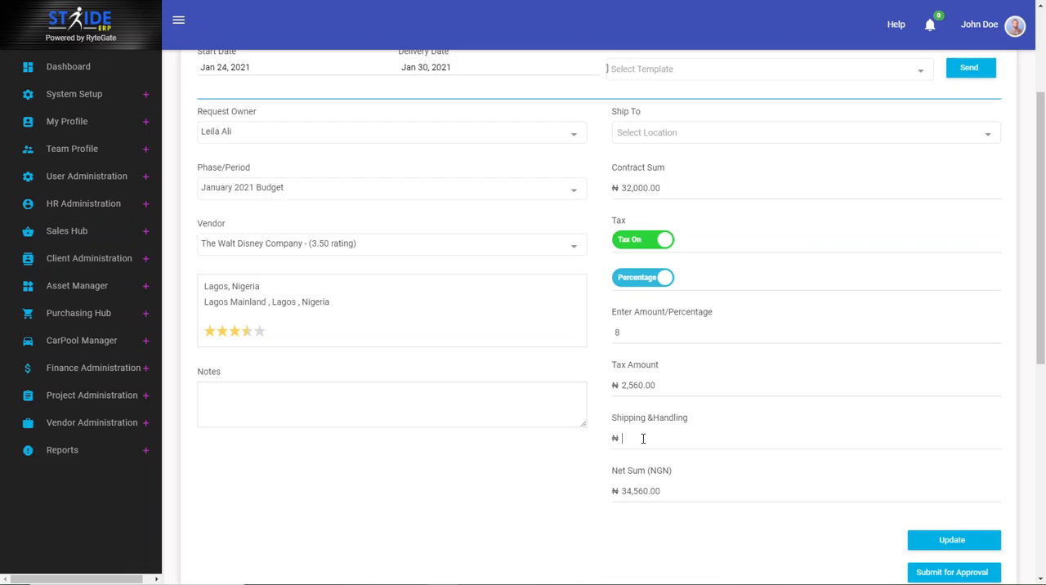
text(6757)
Step: Choose Lagos as the order's ship-to location
scroll(639, 441, up, 1)
click(672, 219)
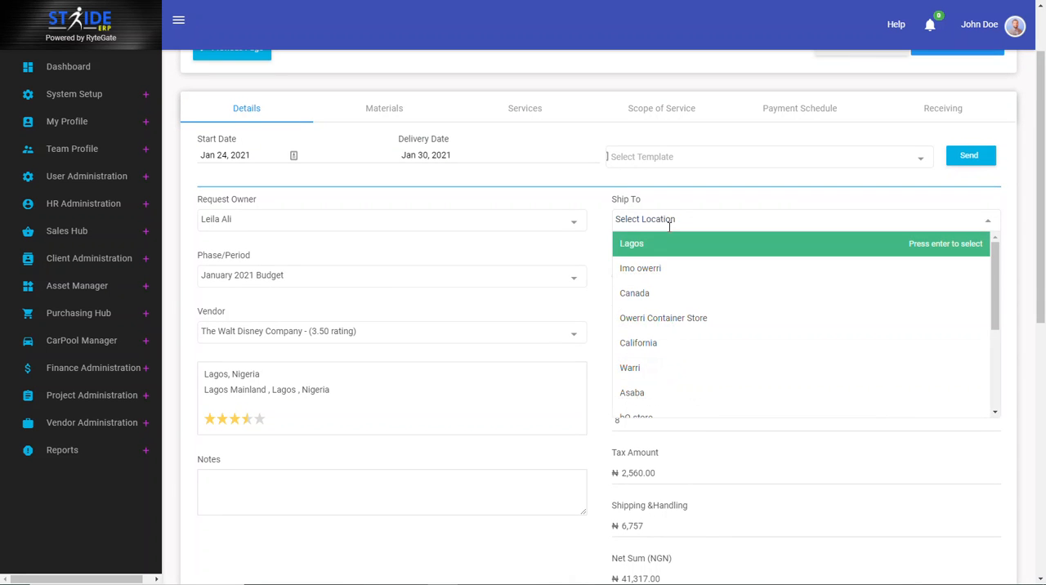
click(666, 245)
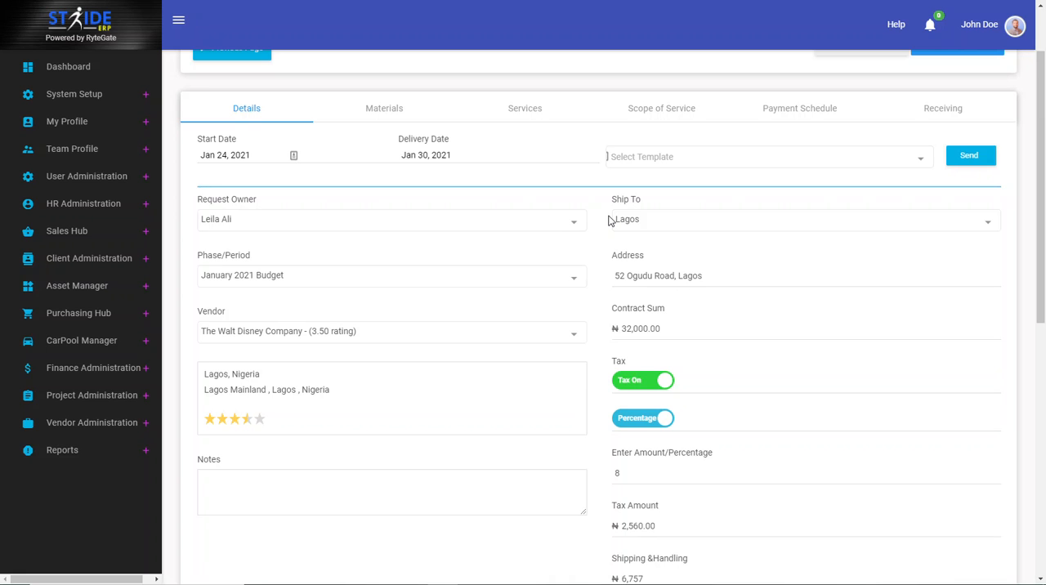
Step: Review the order details and examine the available templates and the actions offered for the purchase order
scroll(609, 220, down, 2)
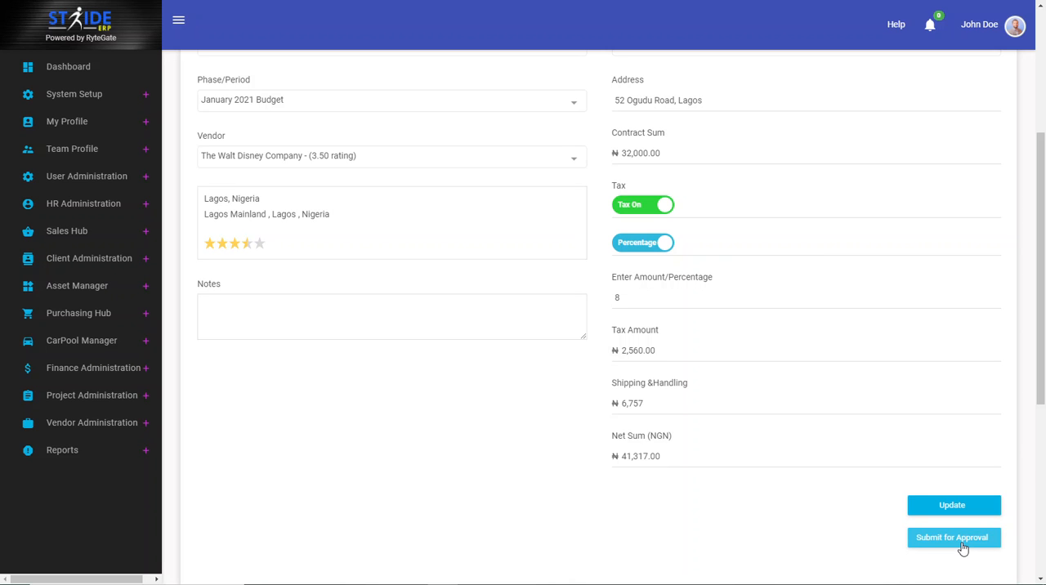
scroll(567, 330, up, 3)
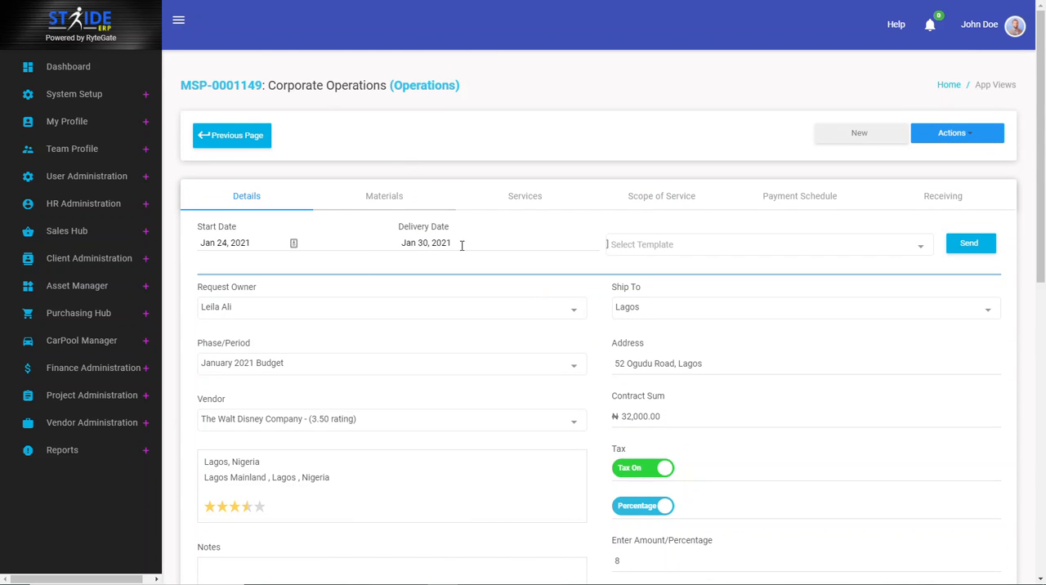
scroll(461, 245, down, 4)
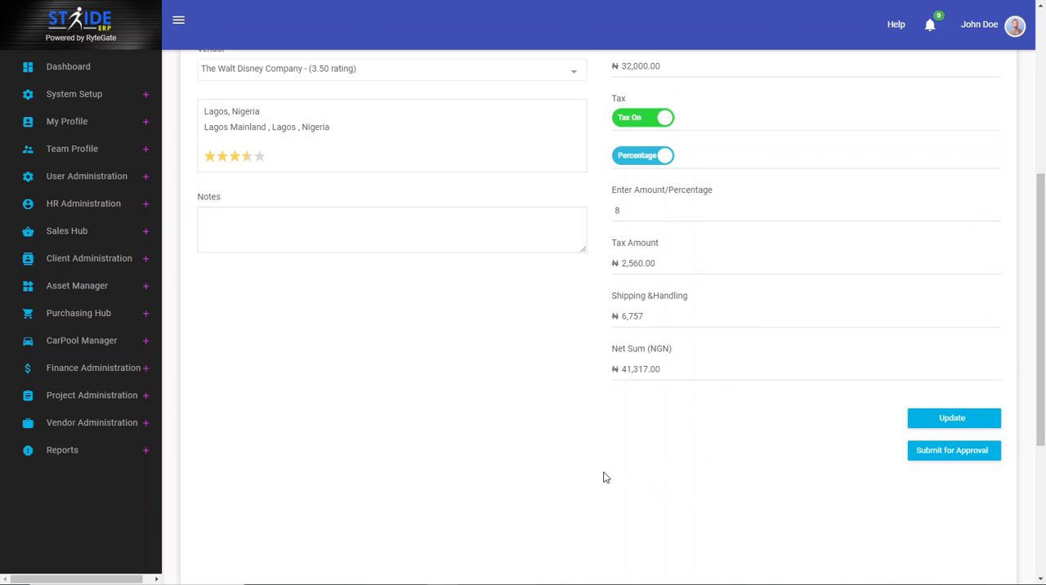
scroll(605, 477, up, 3)
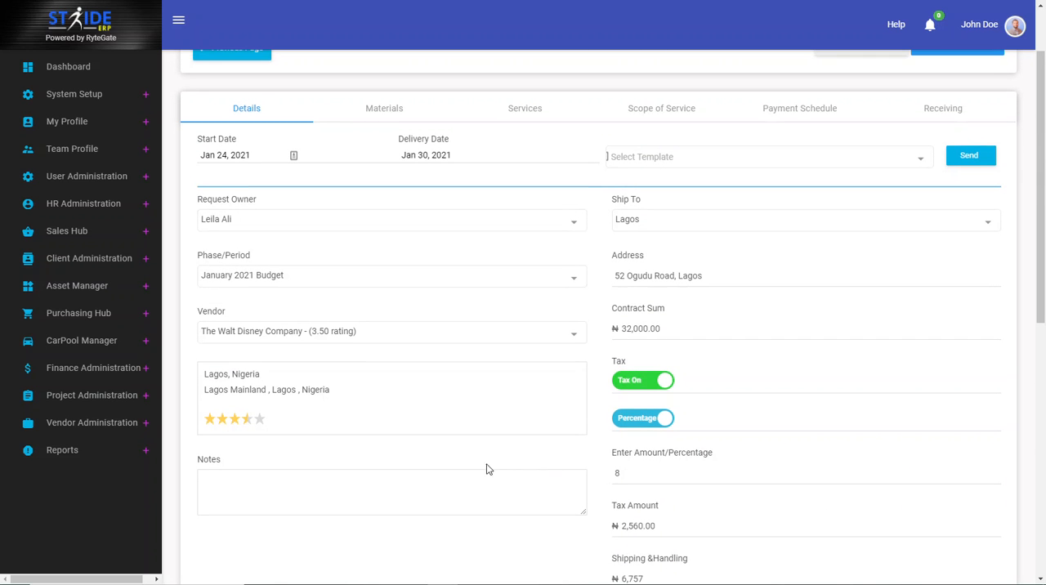
click(395, 496)
scroll(394, 496, up, 1)
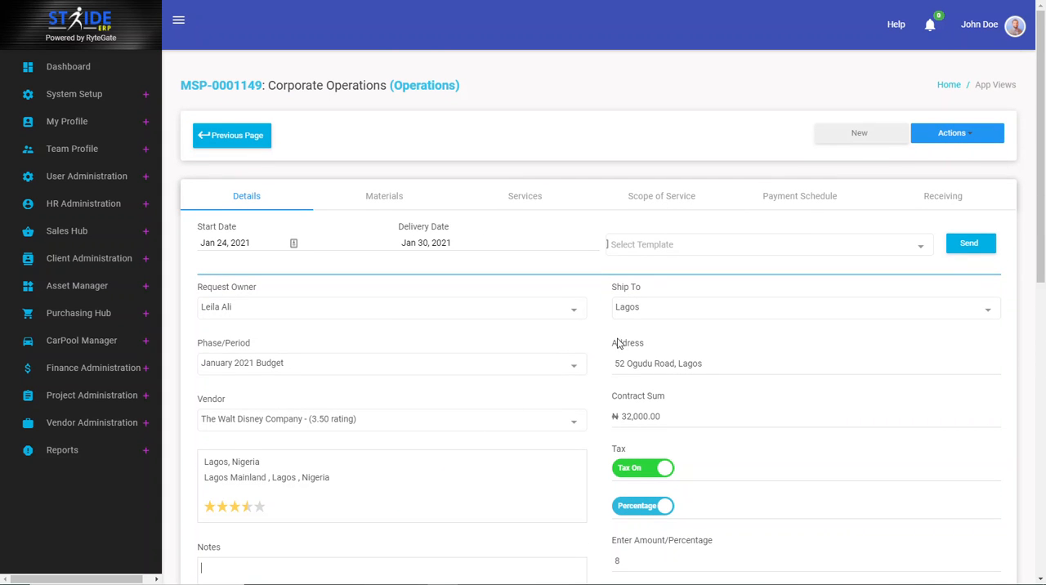
click(658, 245)
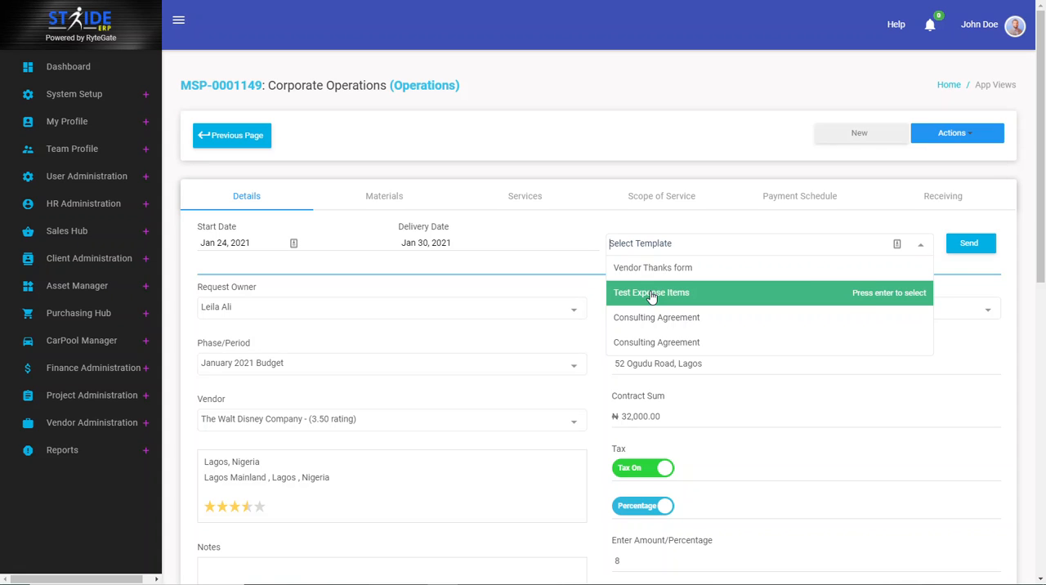
click(975, 134)
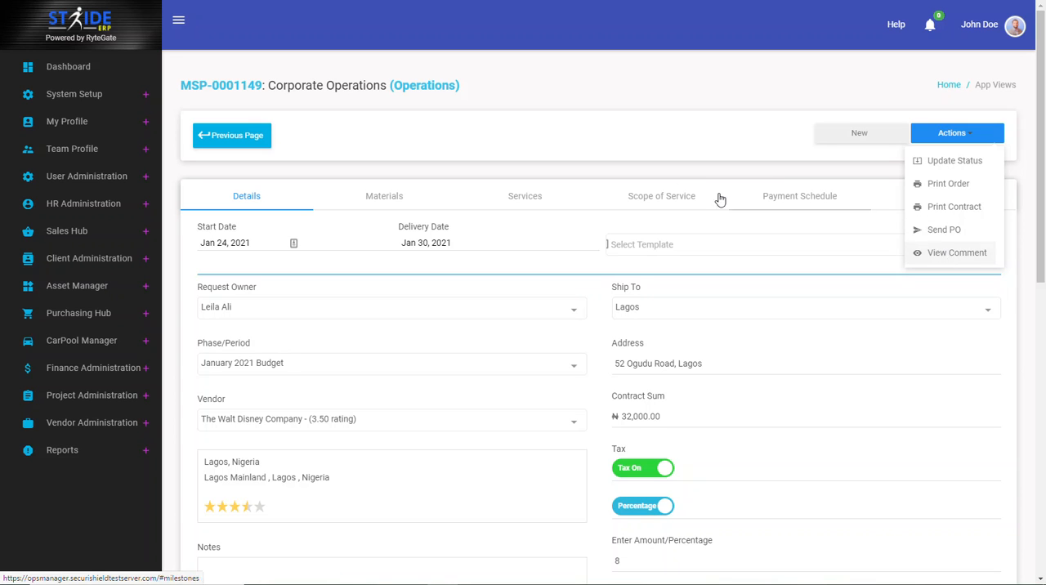
click(647, 125)
Step: Enter "This is a test" in the order's notes and save the purchase order details
scroll(644, 147, down, 5)
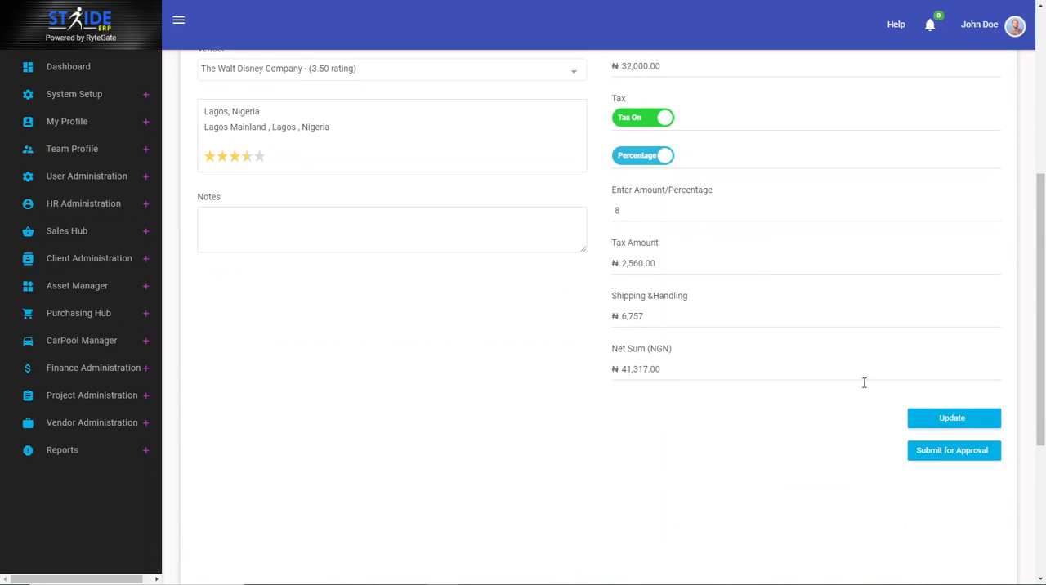
click(973, 422)
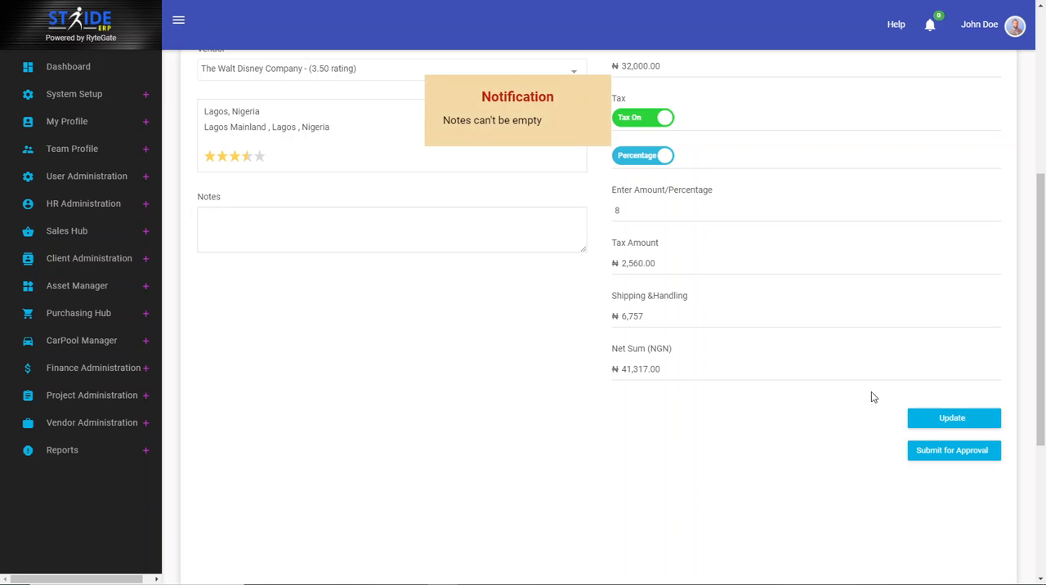
click(364, 219)
text(This is a test)
click(950, 420)
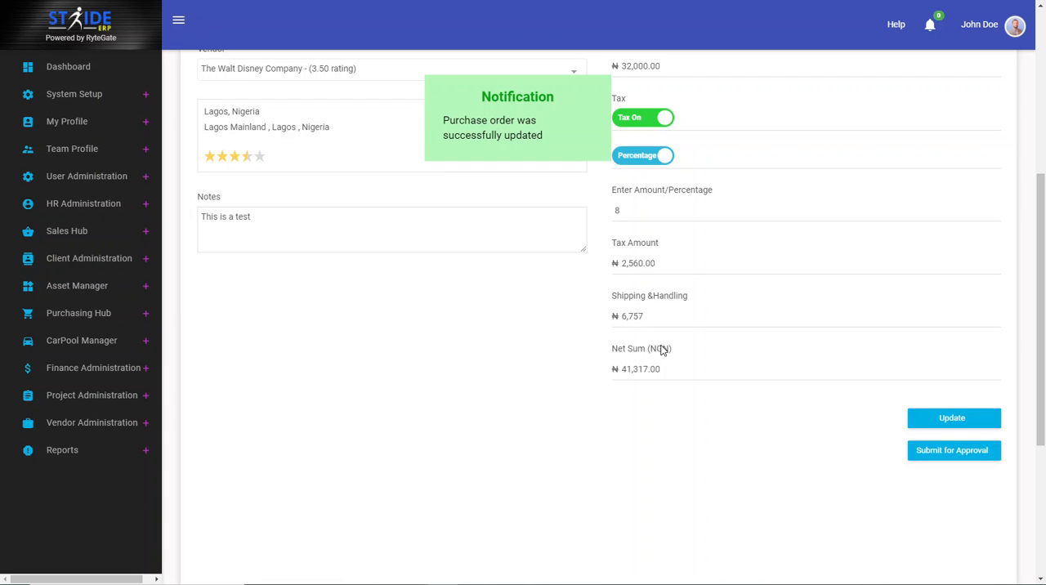
scroll(663, 349, up, 3)
scroll(663, 350, up, 1)
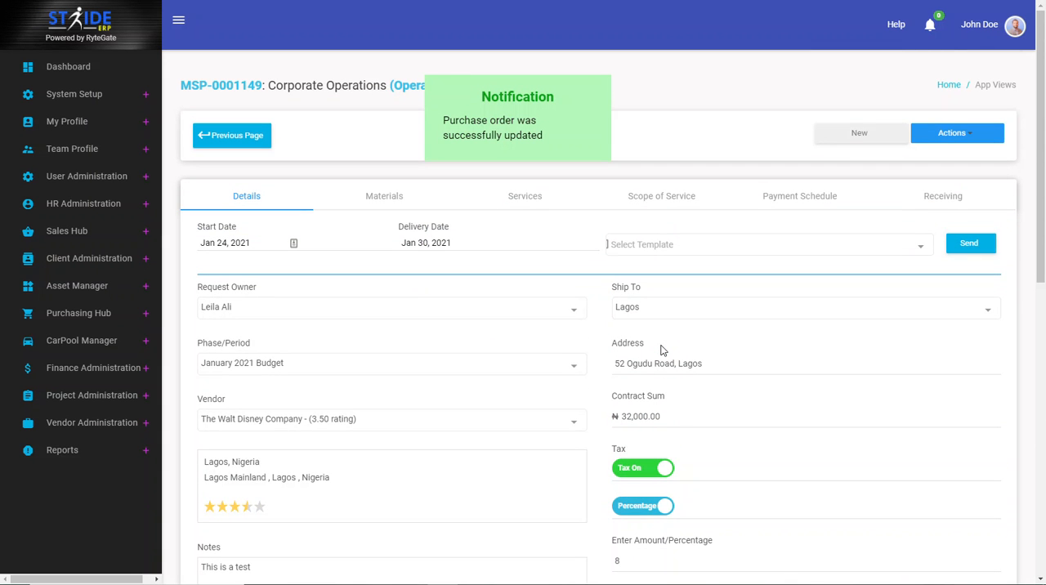
scroll(662, 350, down, 3)
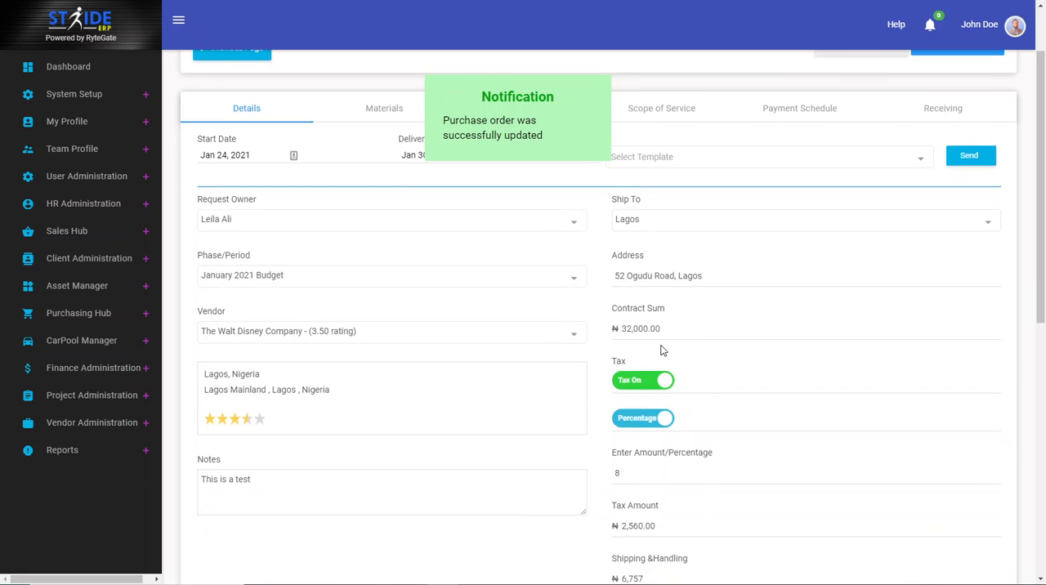